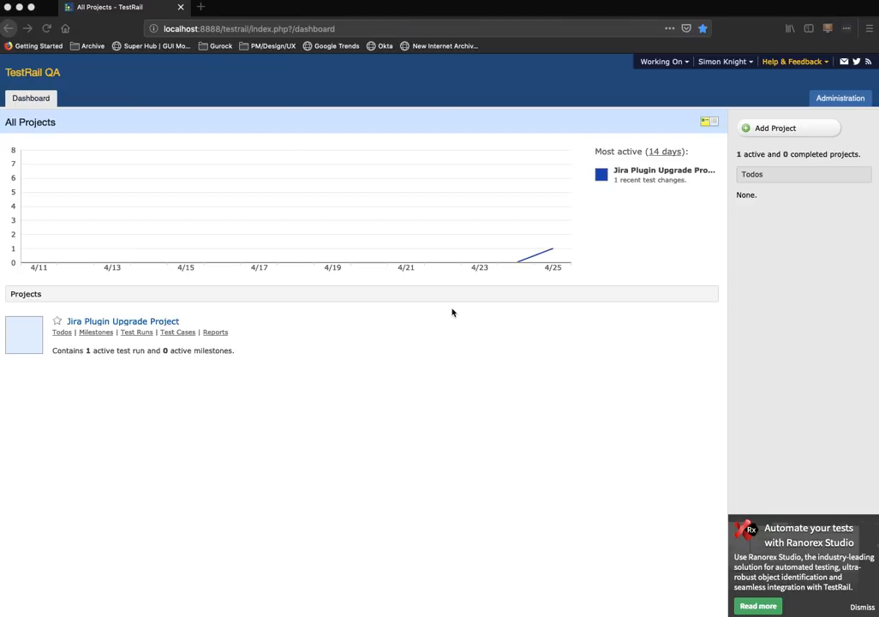
click(775, 63)
click(753, 208)
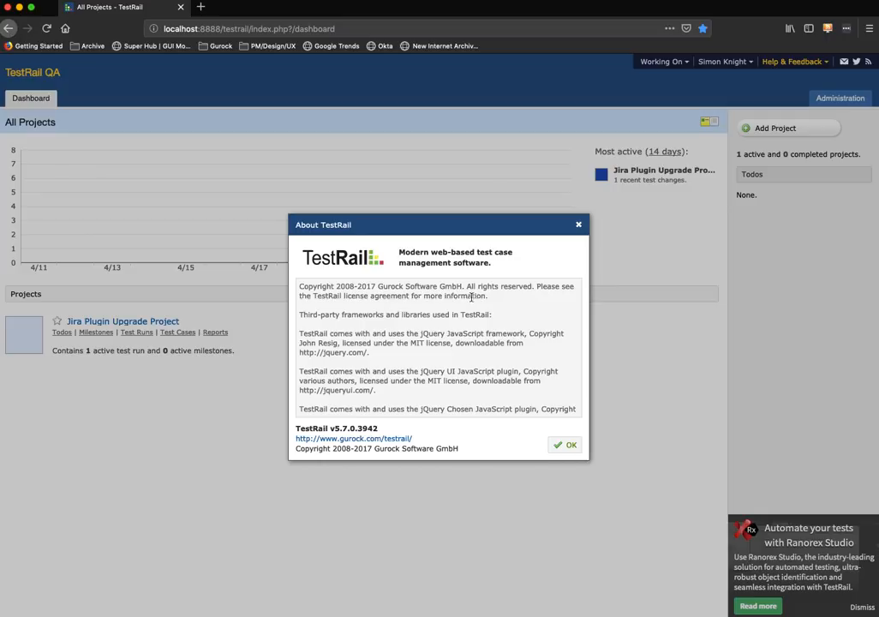
click(579, 226)
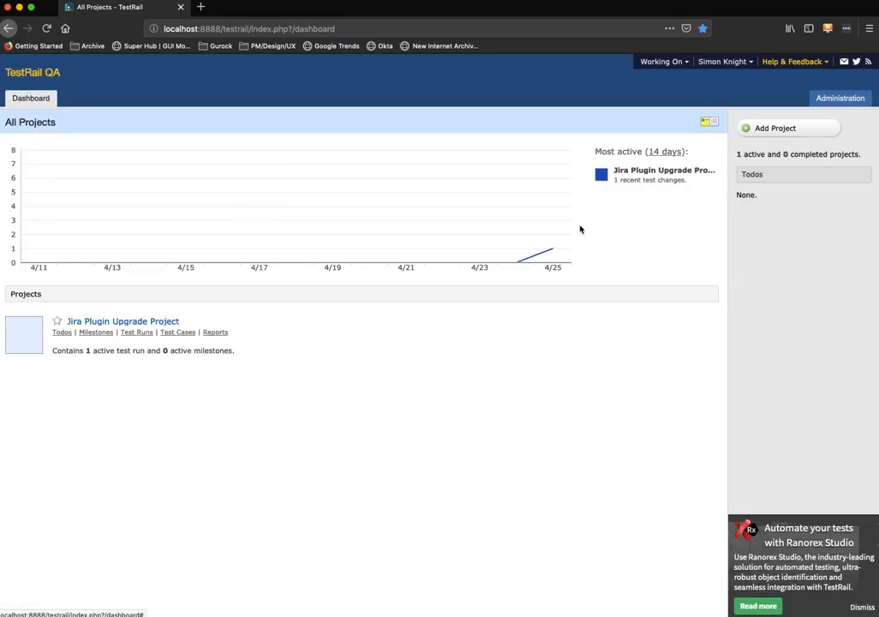
- Open the Configure JIRA Integration form from Administration > Integration
click(829, 100)
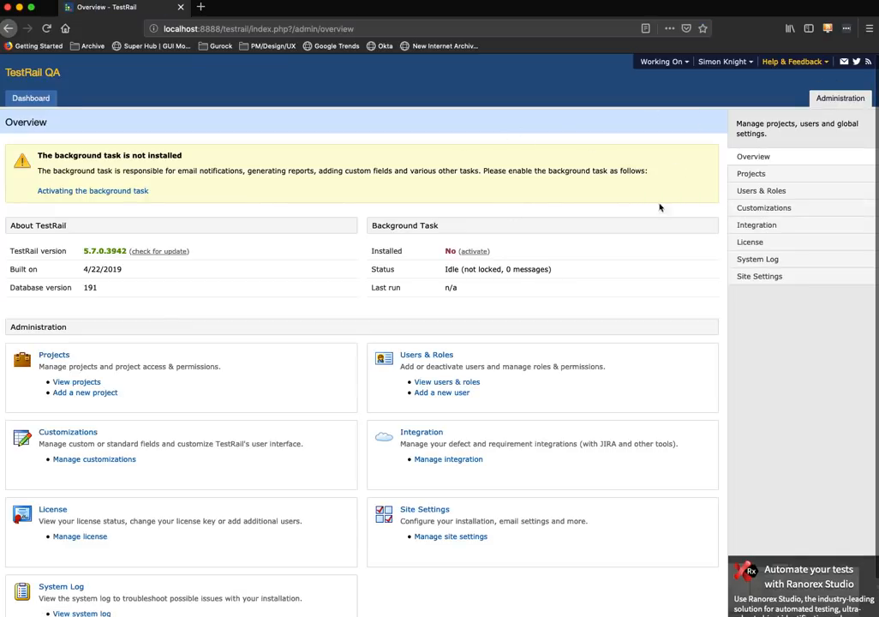
click(764, 228)
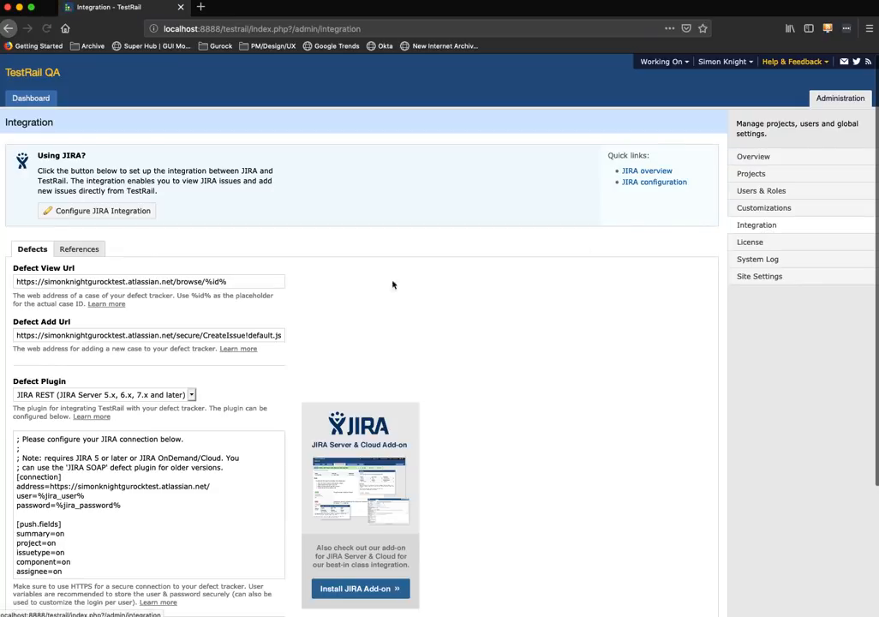
scroll(388, 244, down, 2)
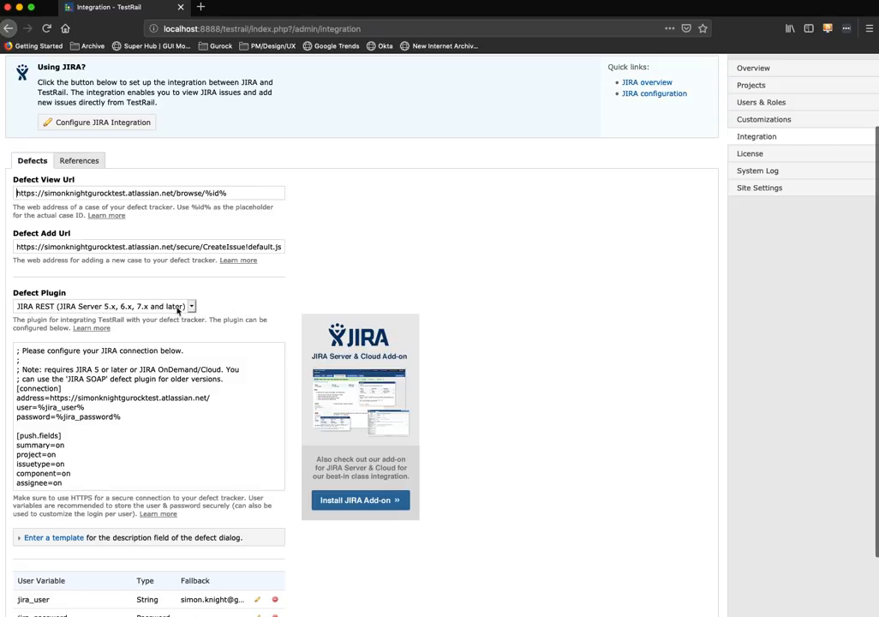
scroll(132, 241, up, 3)
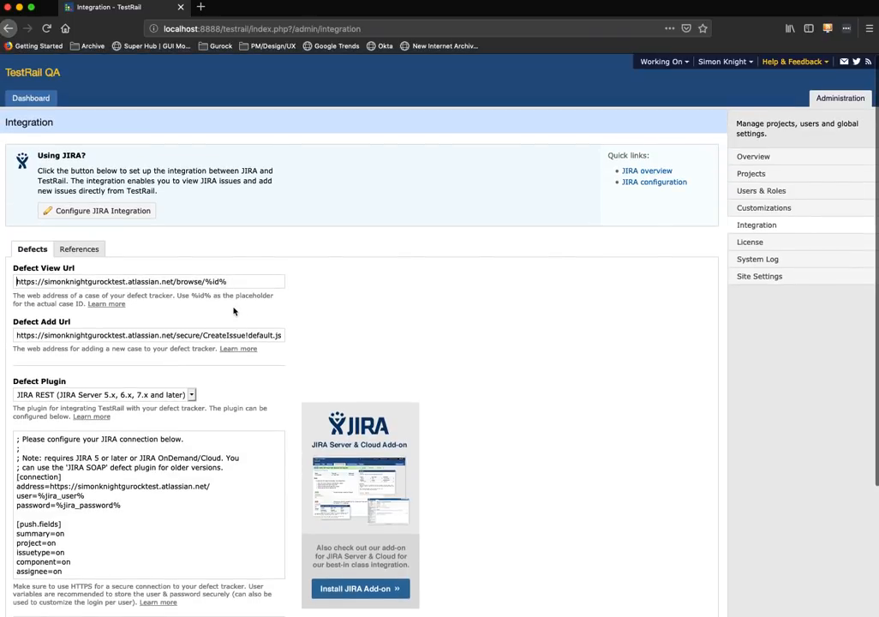
click(125, 219)
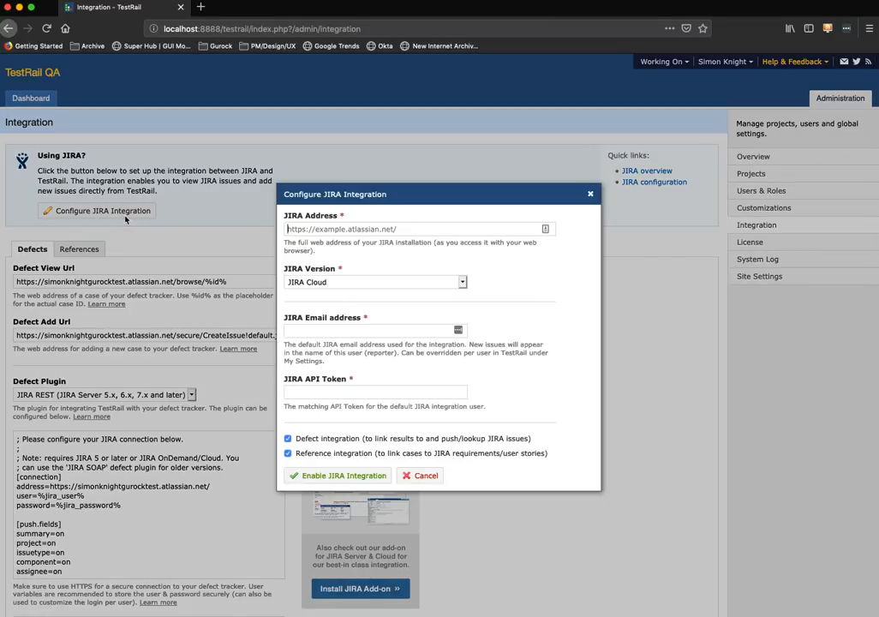
- Copy just the Atlassian site address from the Jira board window's address bar
key(super+Tab)
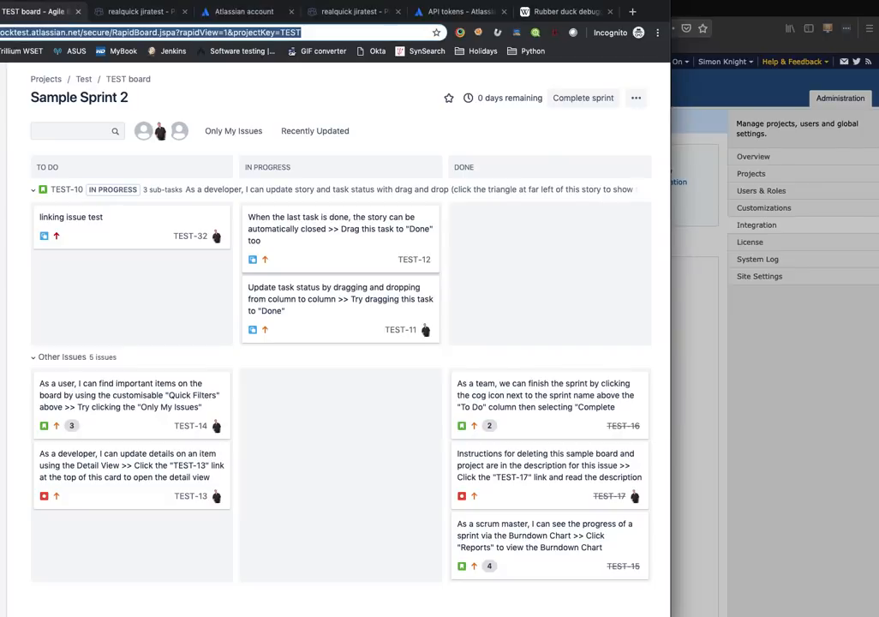
click(80, 31)
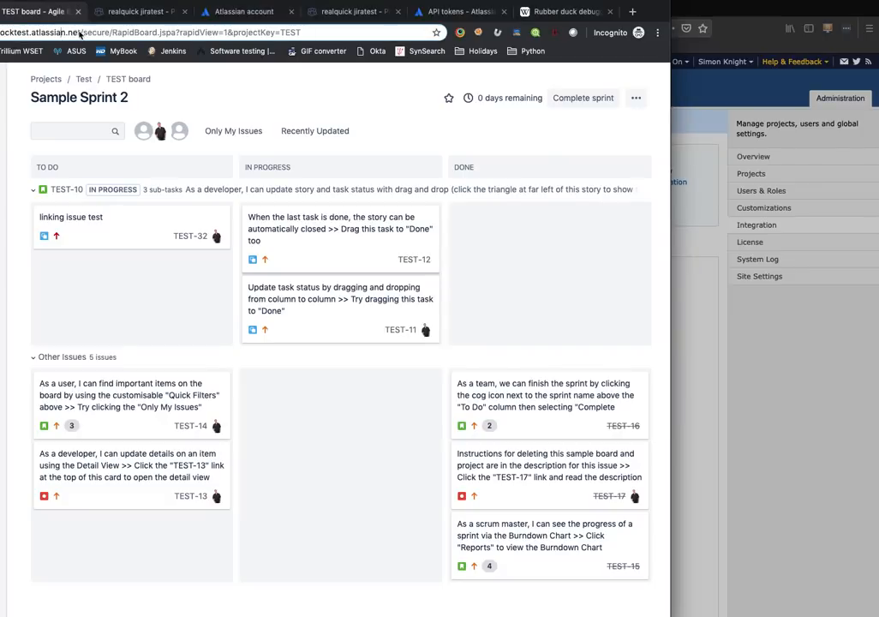
drag(81, 31, 1, 33)
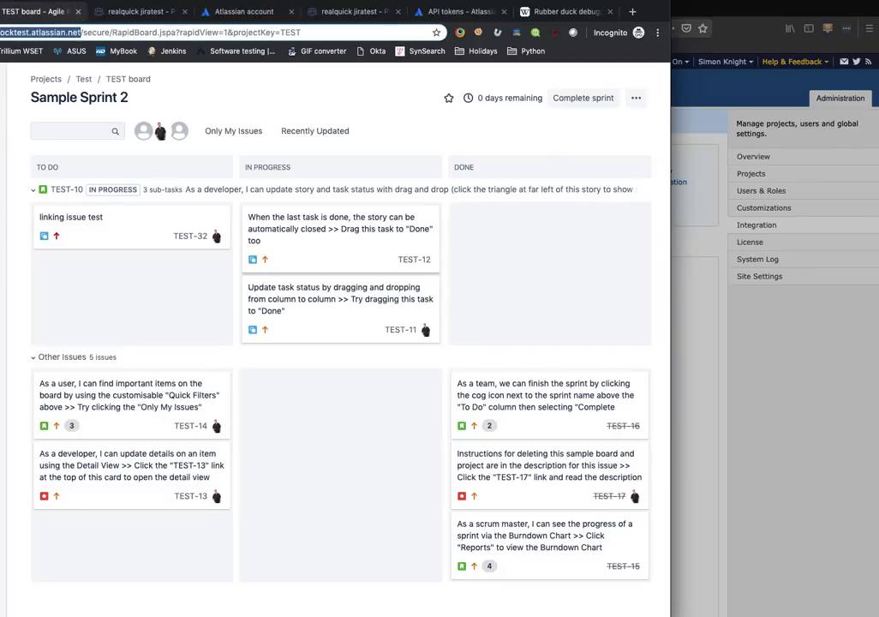
key(super+Tab)
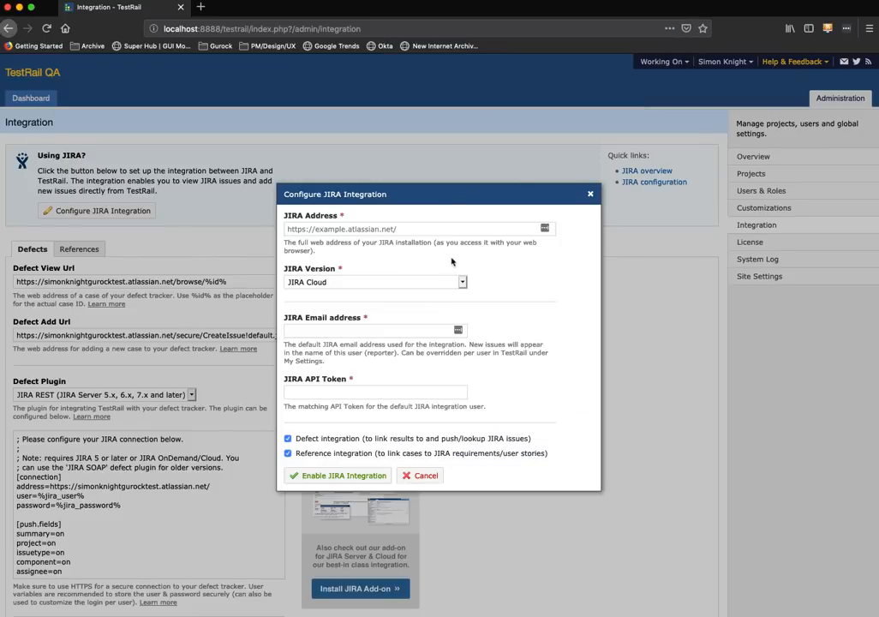
- Paste the Jira site address and choose JIRA Cloud as the version
click(431, 229)
text(https://simonknightgurocktest.atlassian.net)
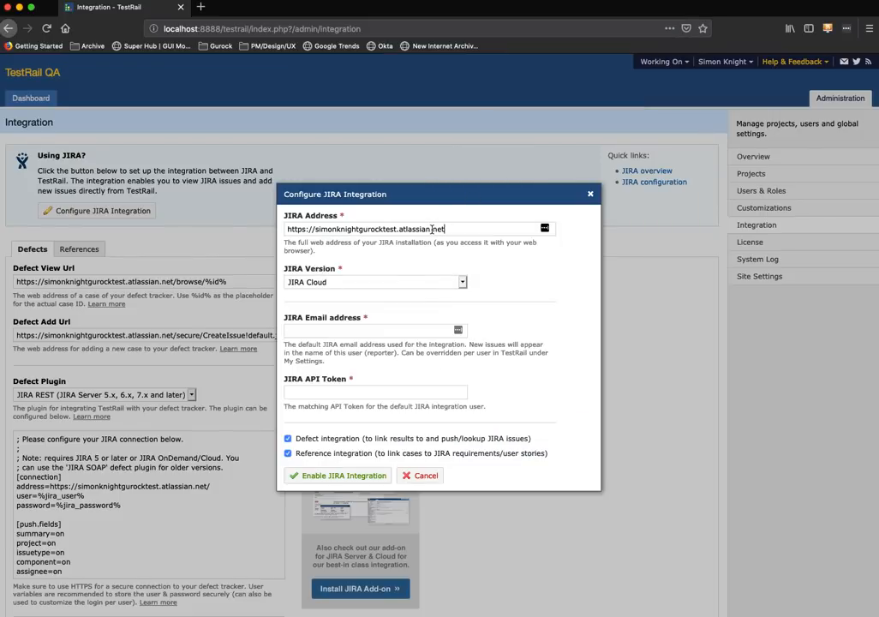
click(462, 282)
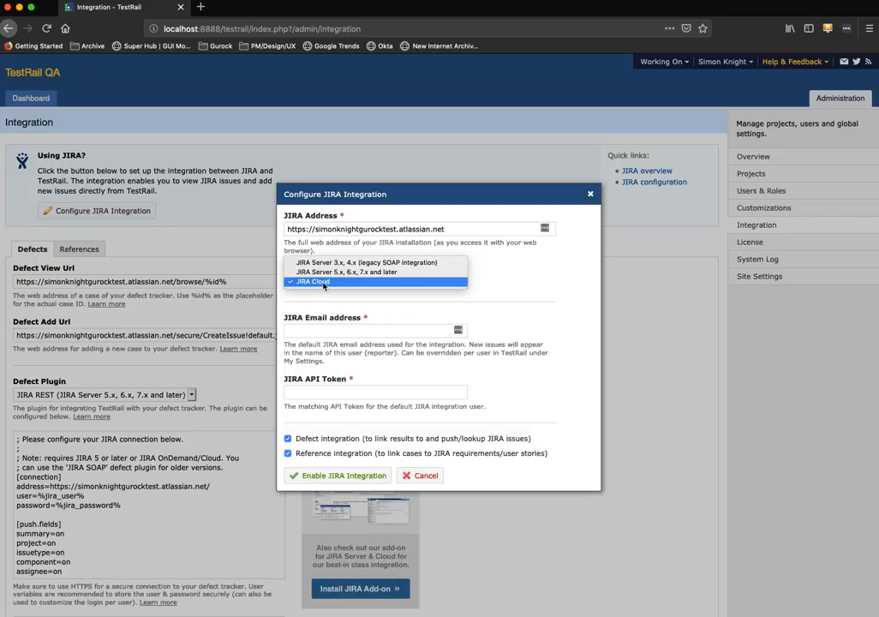
click(322, 283)
- Fill in the user's Jira email, paste the API token, and enable the integration
click(375, 332)
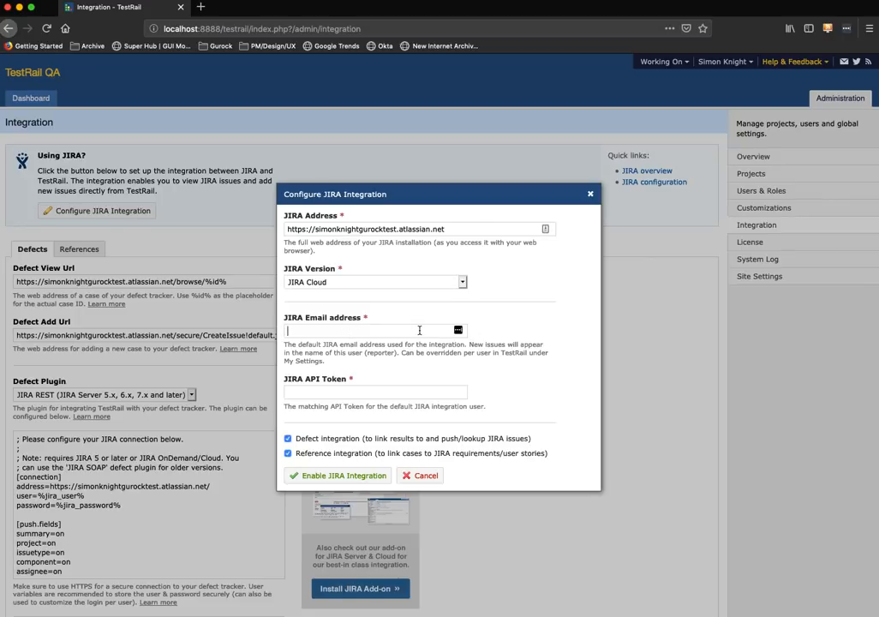
text(simon)
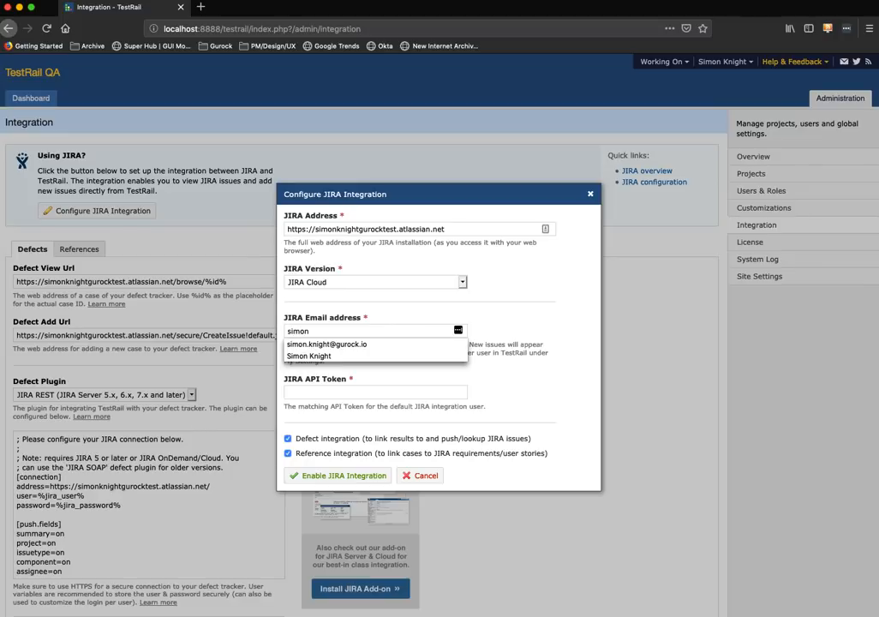
key(Down)
key(Return)
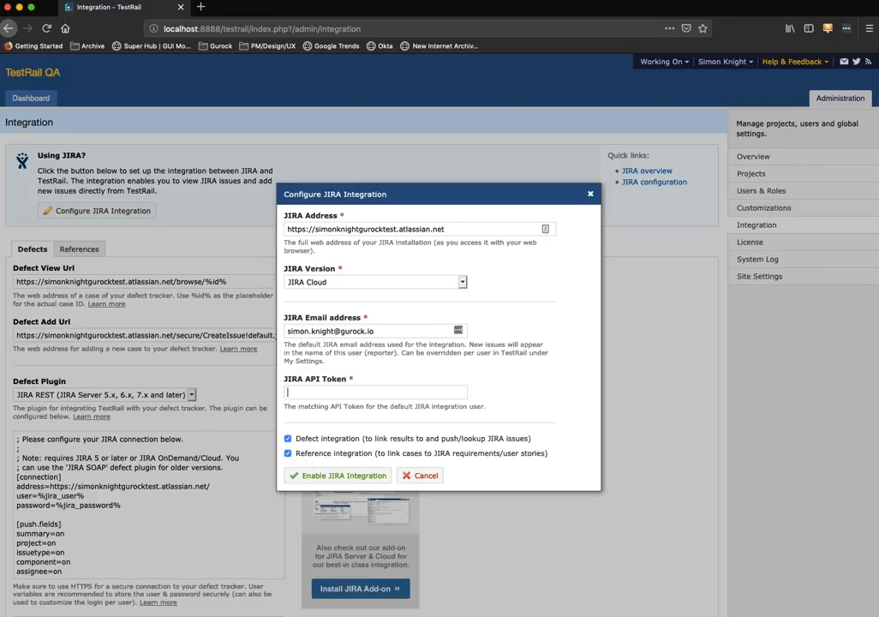
click(362, 398)
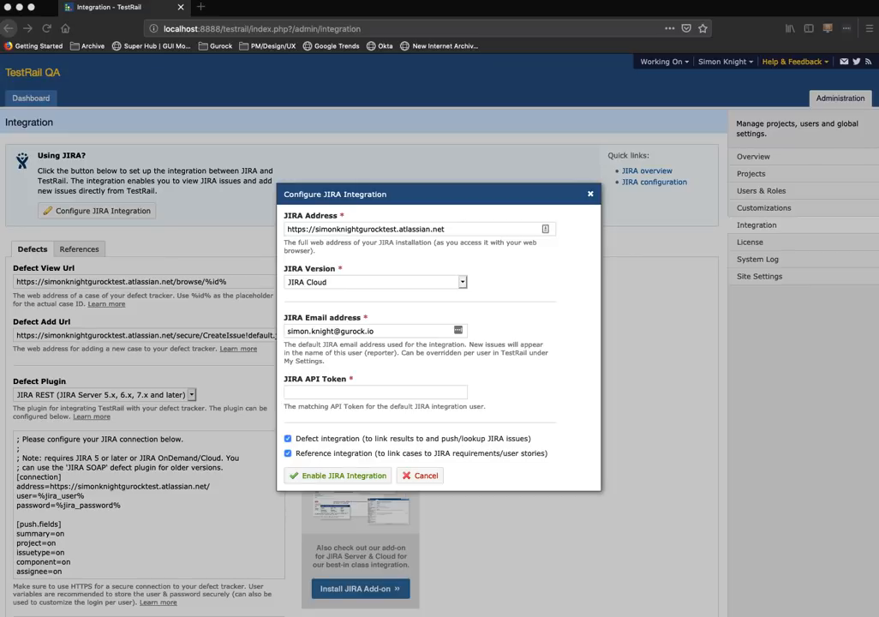
click(352, 391)
key(super+v)
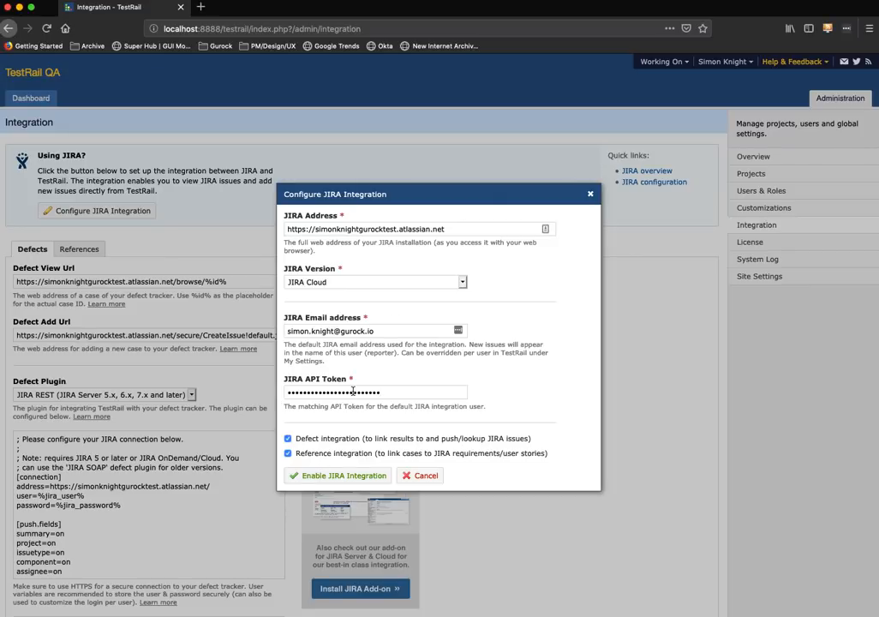
click(343, 475)
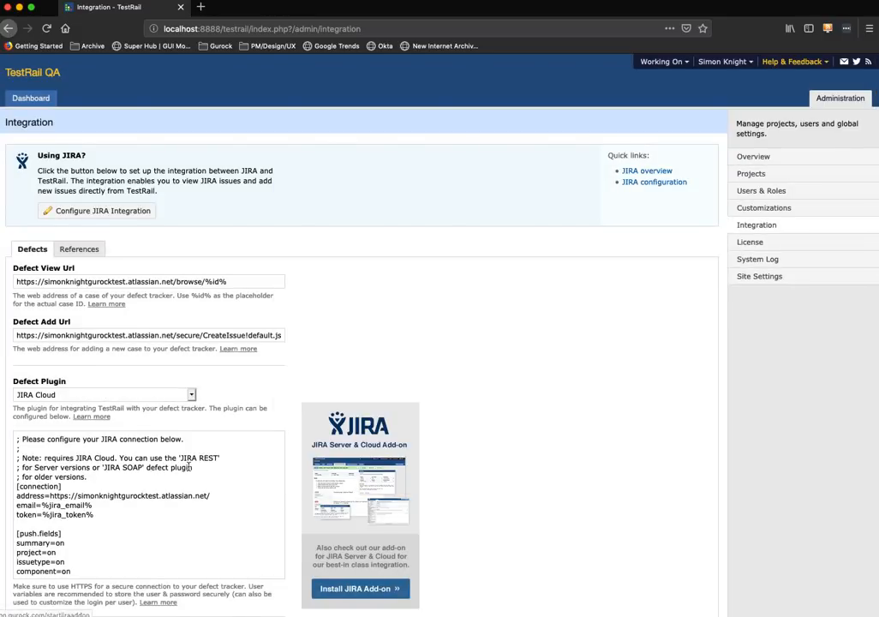
- Delete the jira_password and jira_user variables, keeping jira_email and jira_token, and save
scroll(189, 465, down, 5)
scroll(188, 466, up, 3)
scroll(188, 466, up, 2)
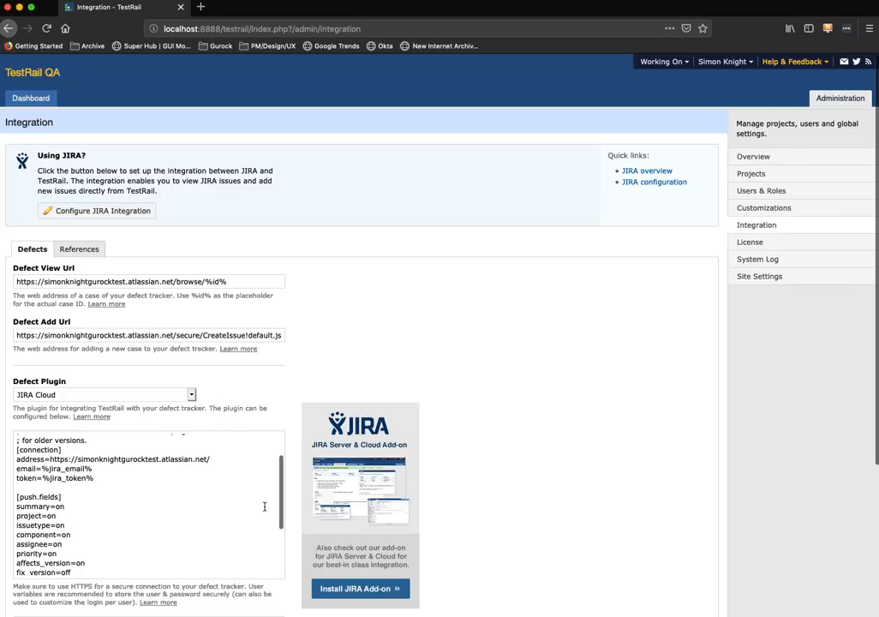
scroll(231, 524, up, 2)
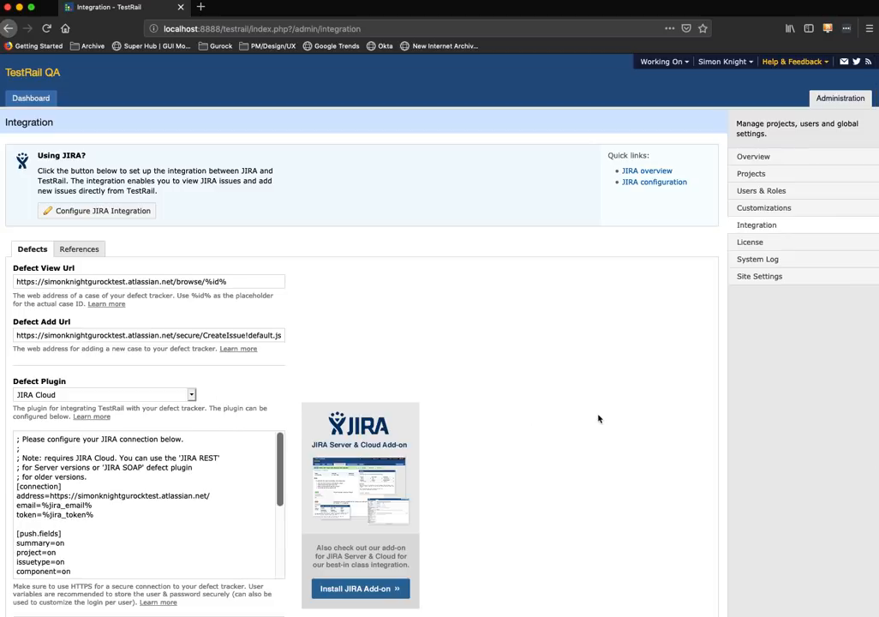
scroll(597, 416, down, 3)
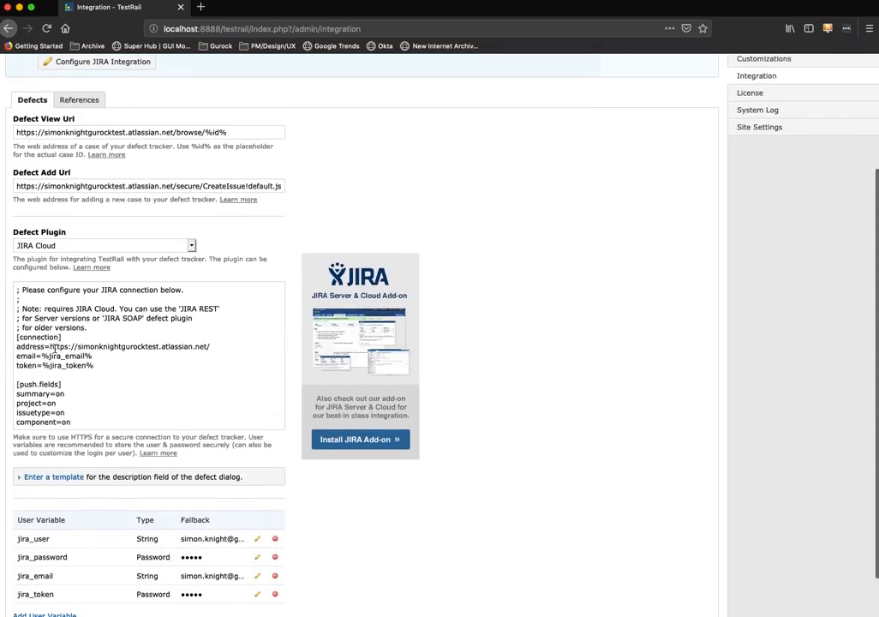
scroll(60, 354, down, 2)
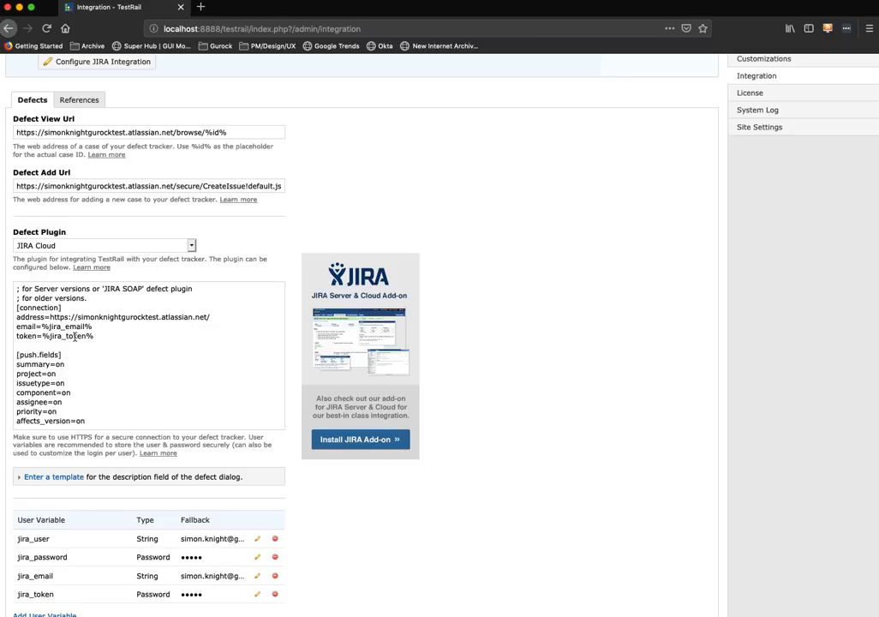
scroll(342, 414, down, 2)
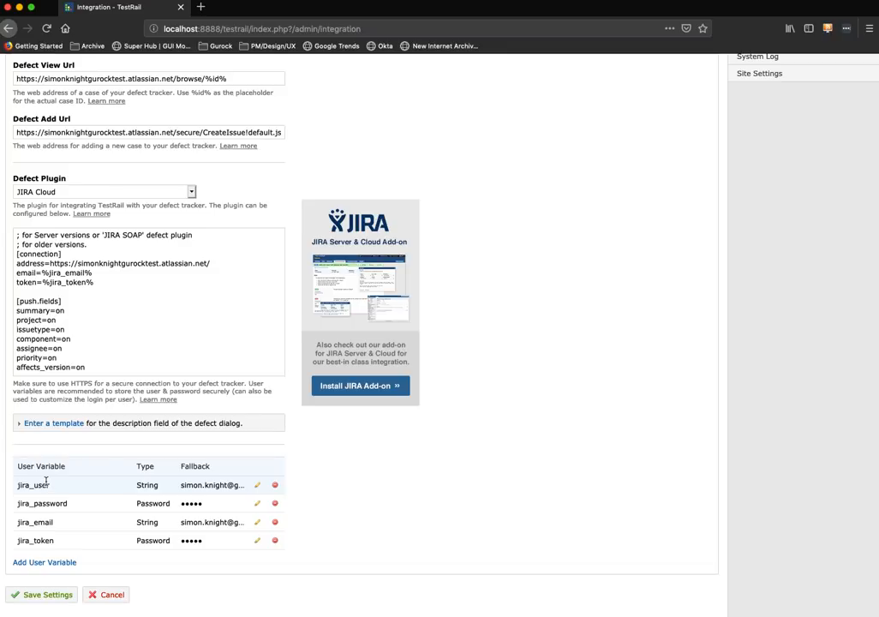
click(275, 504)
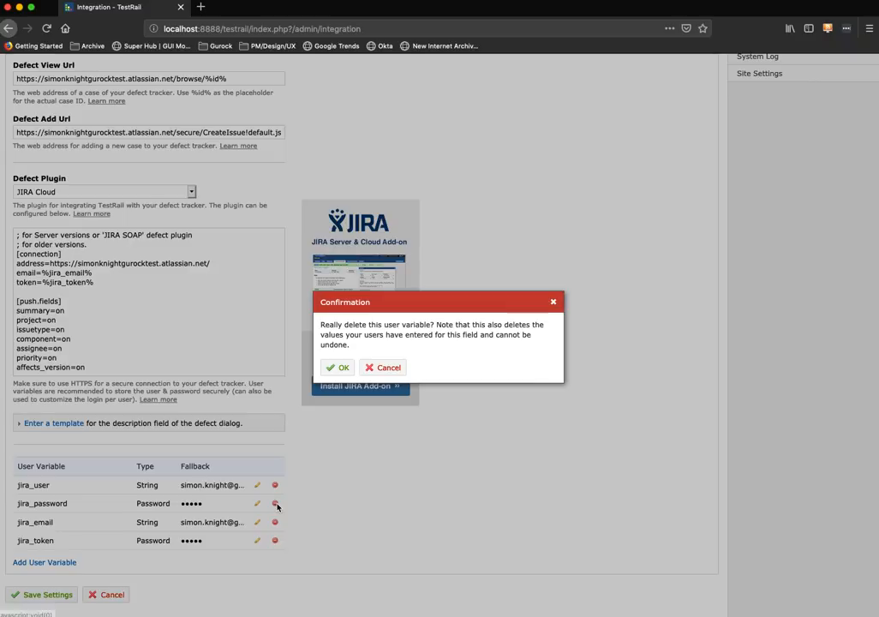
click(339, 366)
click(275, 504)
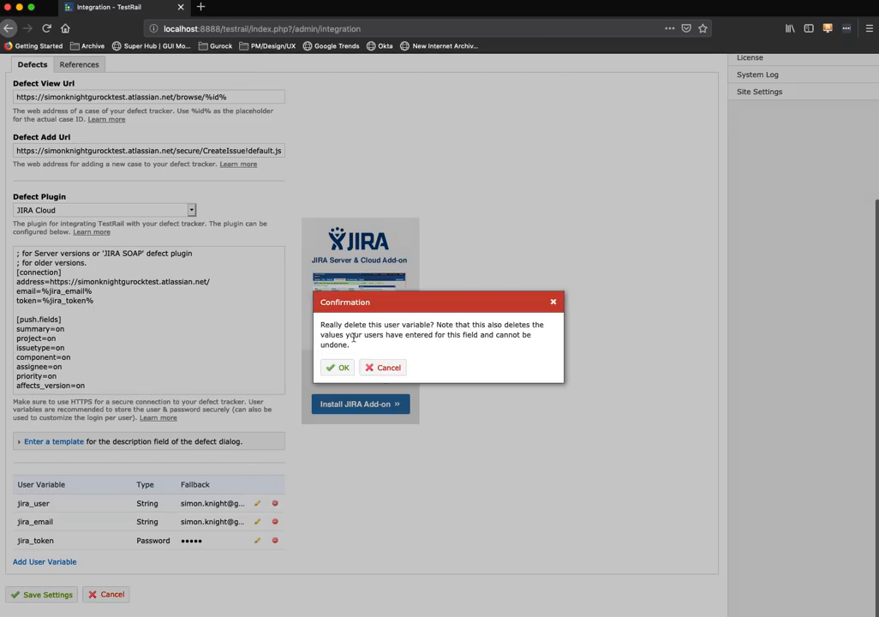
click(339, 367)
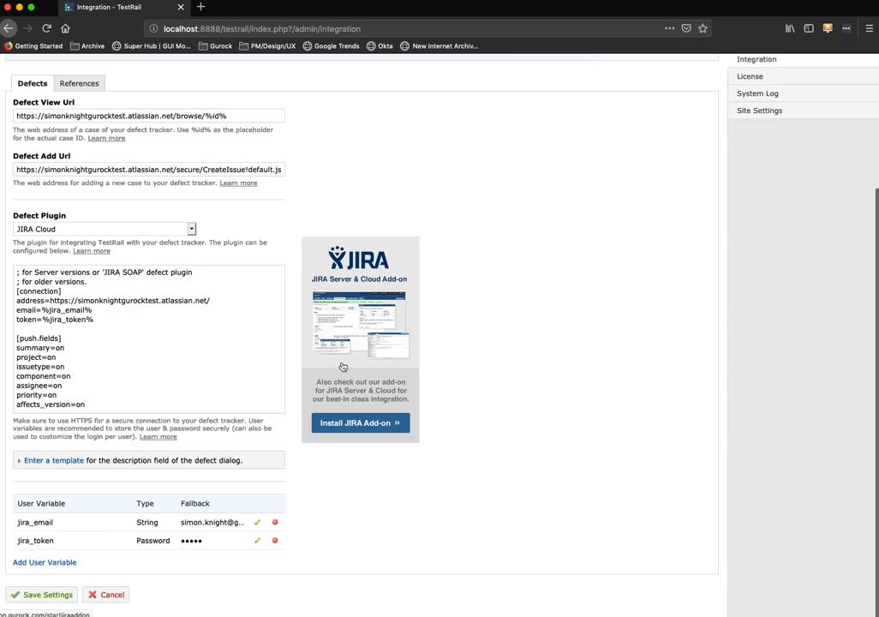
click(65, 595)
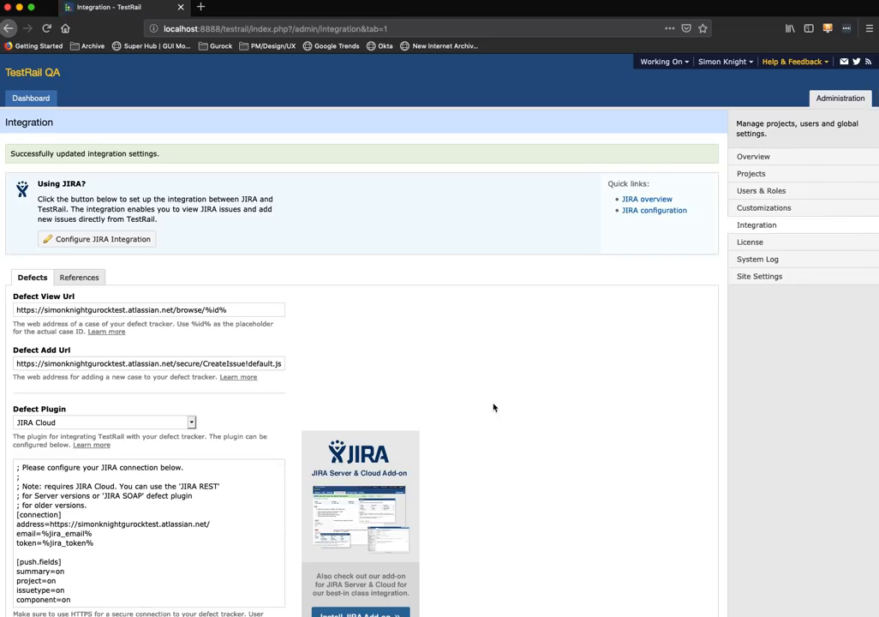
- Open test case zero in the Jira Plugin Upgrade Project test run
click(30, 101)
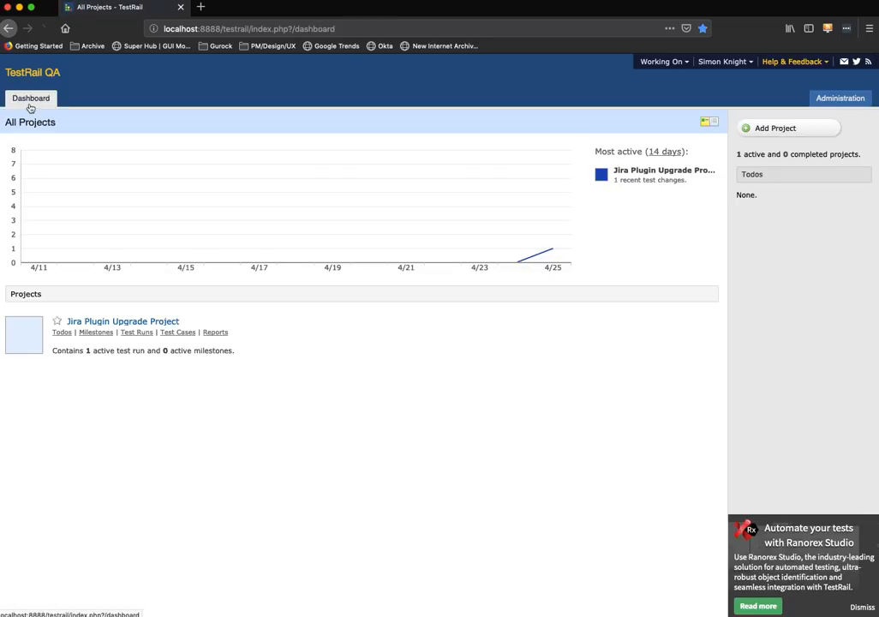
click(132, 324)
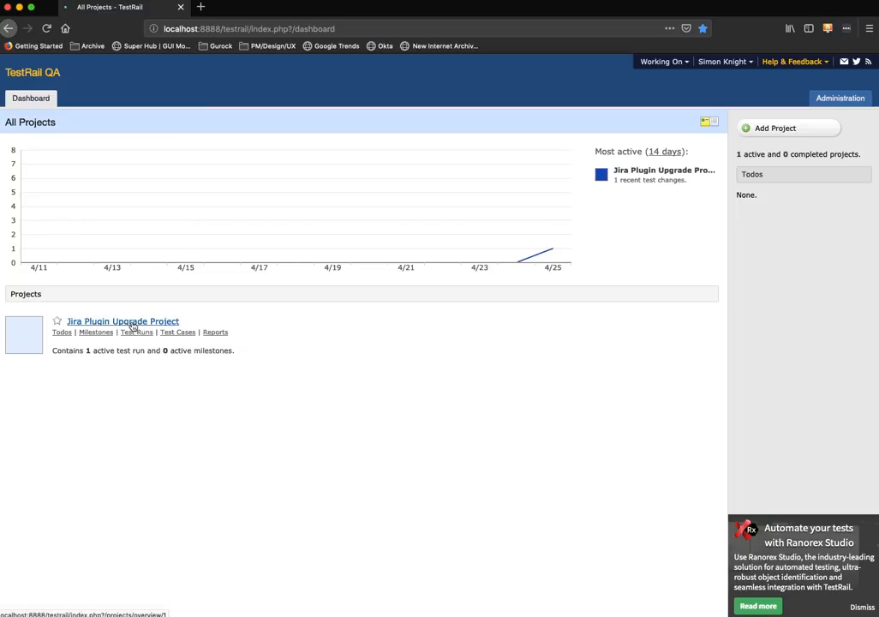
click(186, 99)
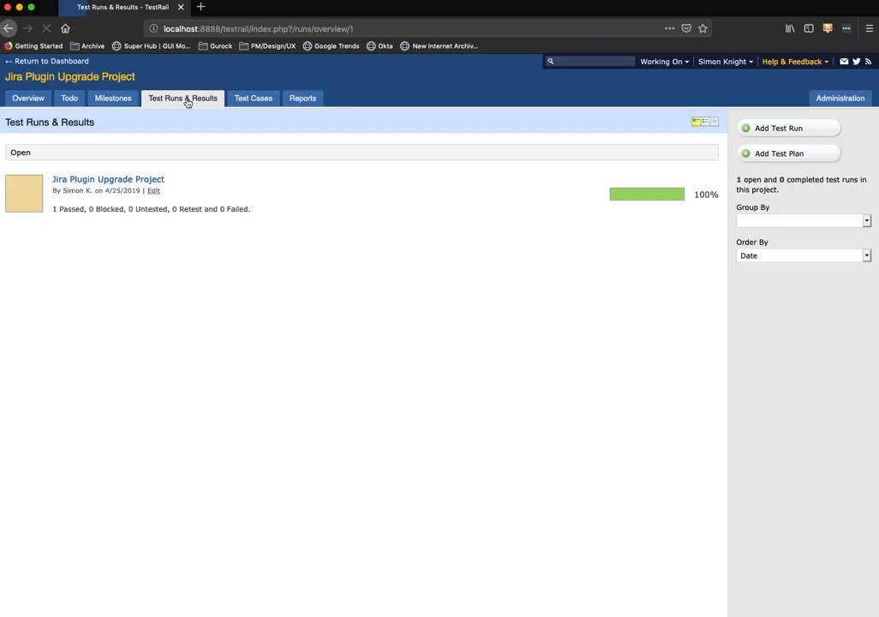
click(109, 180)
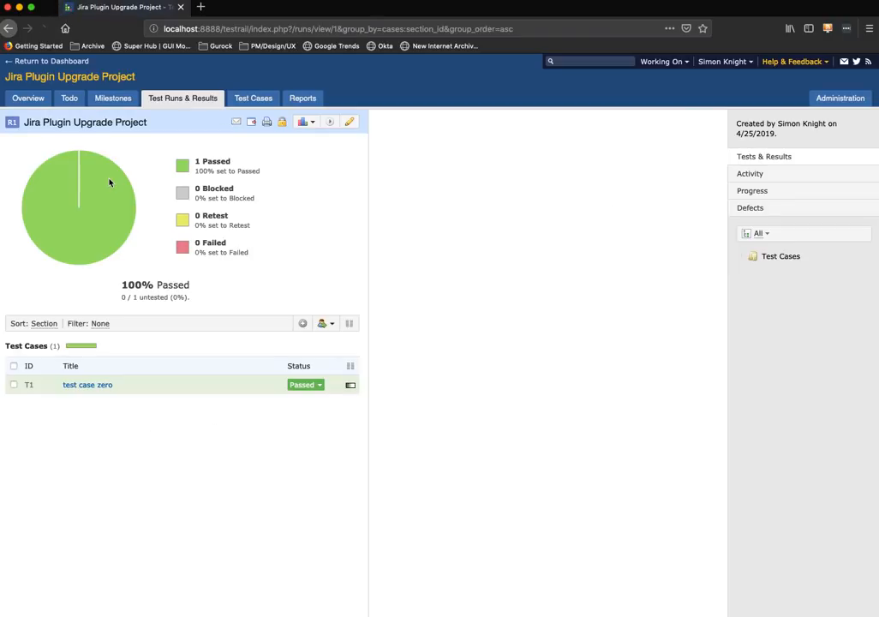
click(349, 383)
- Add a result with a newly pushed Jira defect TEST-37 in project Test
mouse_move(401, 353)
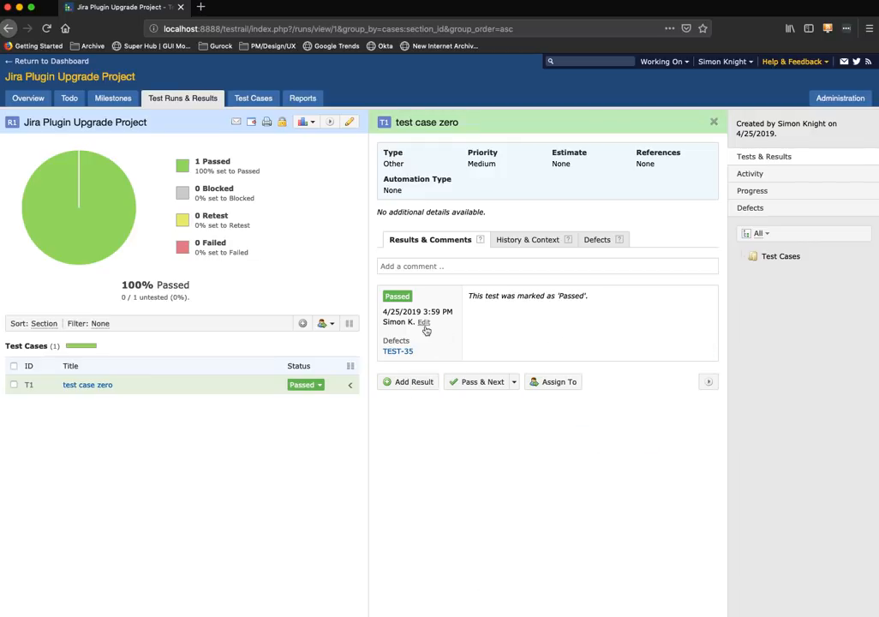
click(414, 382)
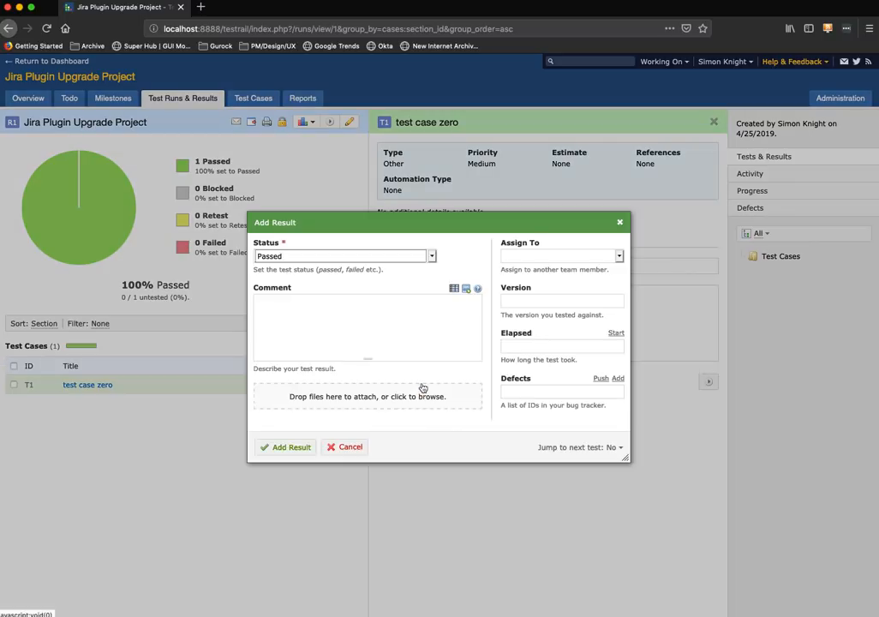
click(602, 378)
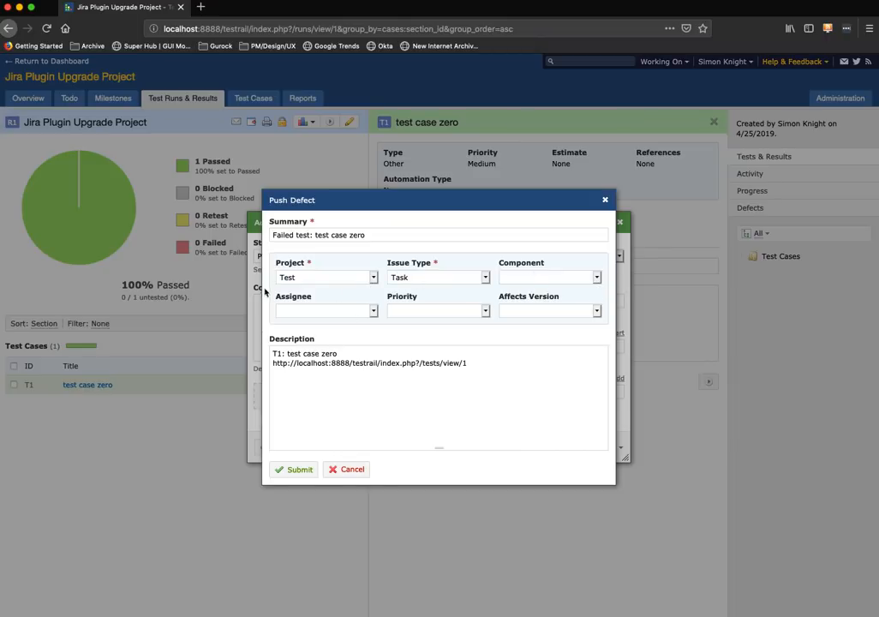
click(329, 277)
click(327, 275)
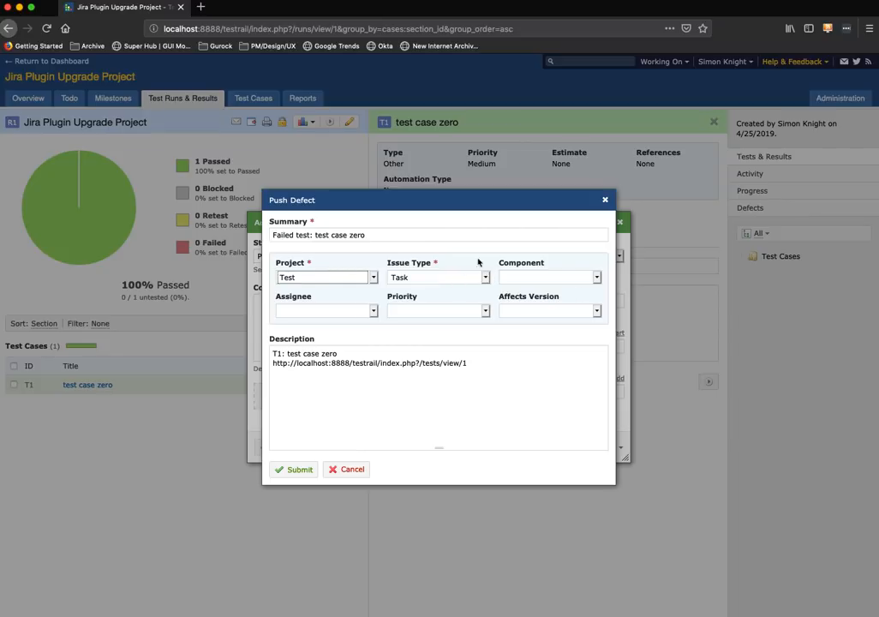
click(295, 469)
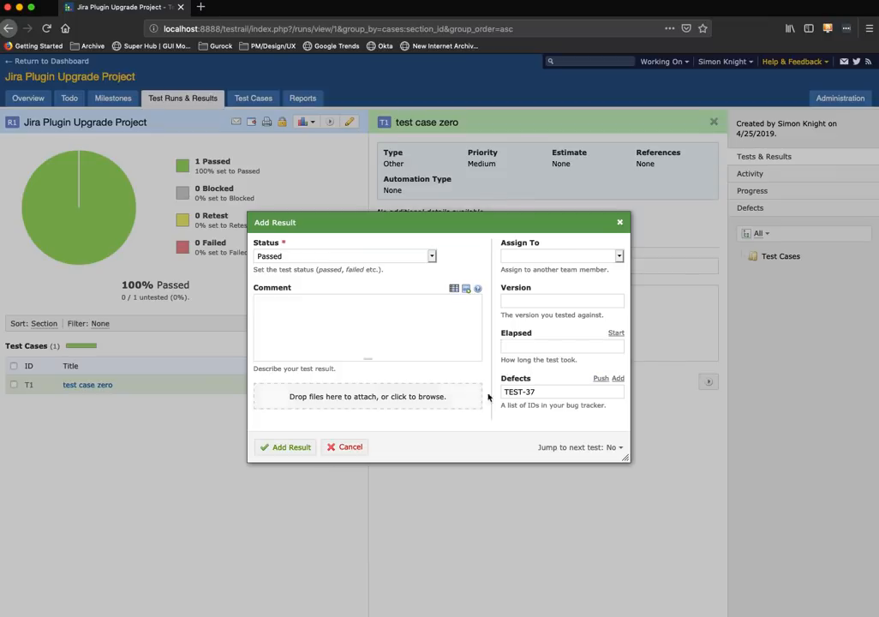
click(285, 447)
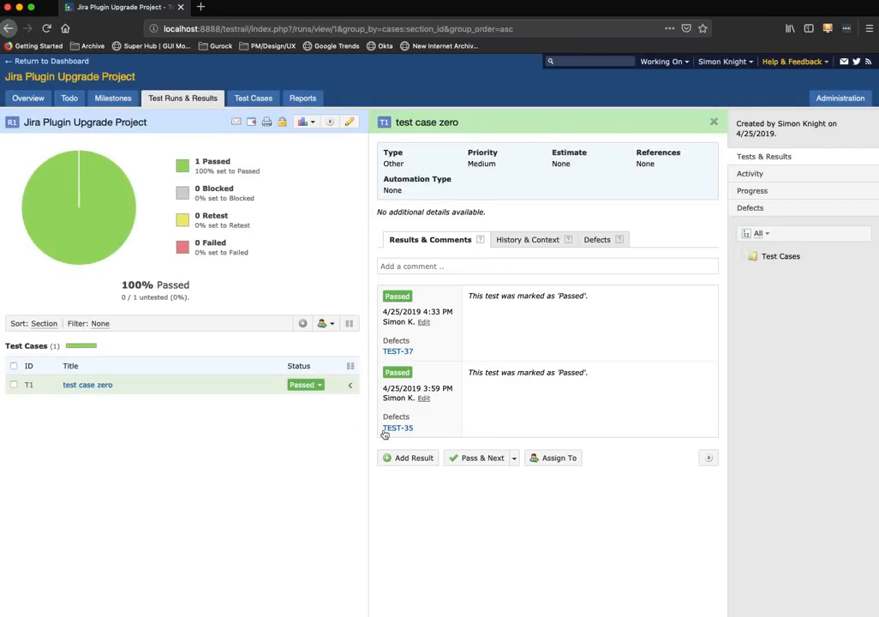
- Review the JIRA Cloud plugin configuration under Integration and cancel without changes
mouse_move(399, 353)
click(834, 97)
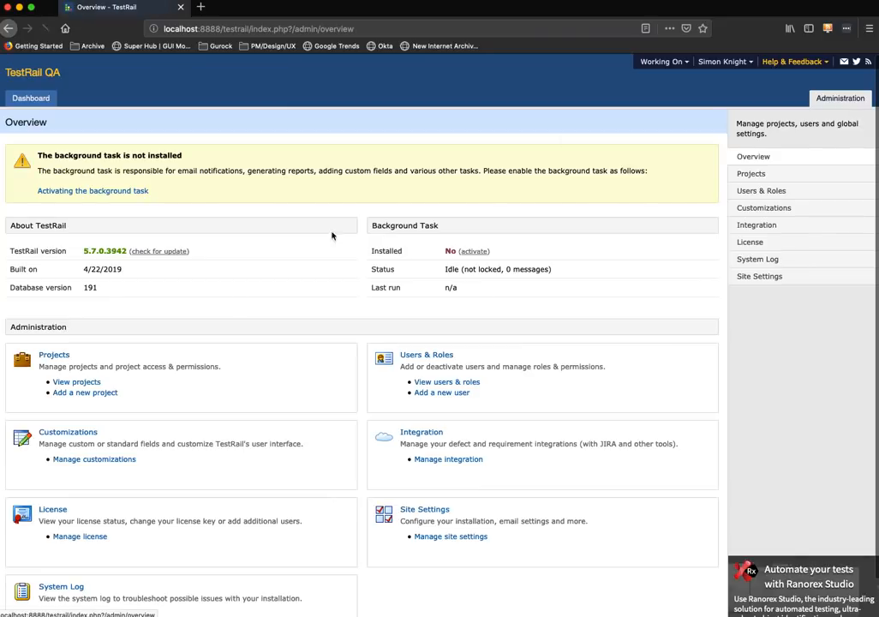
click(756, 225)
scroll(139, 476, down, 5)
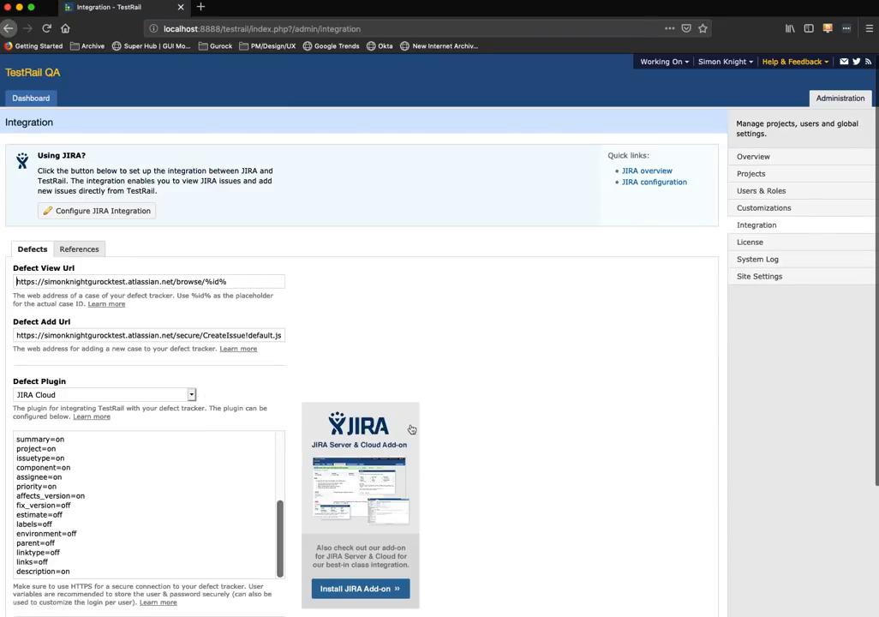
scroll(494, 460, down, 3)
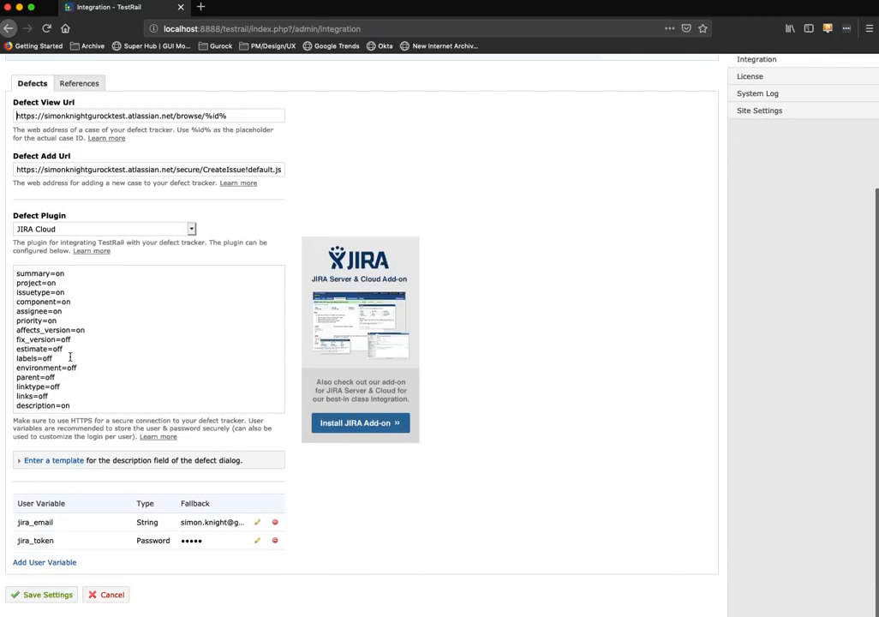
scroll(71, 358, up, 5)
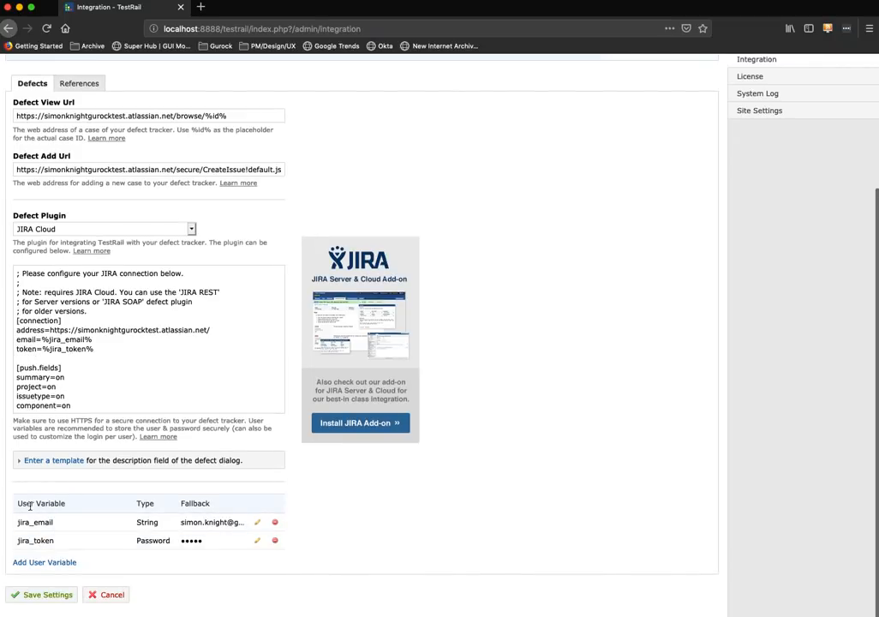
click(116, 593)
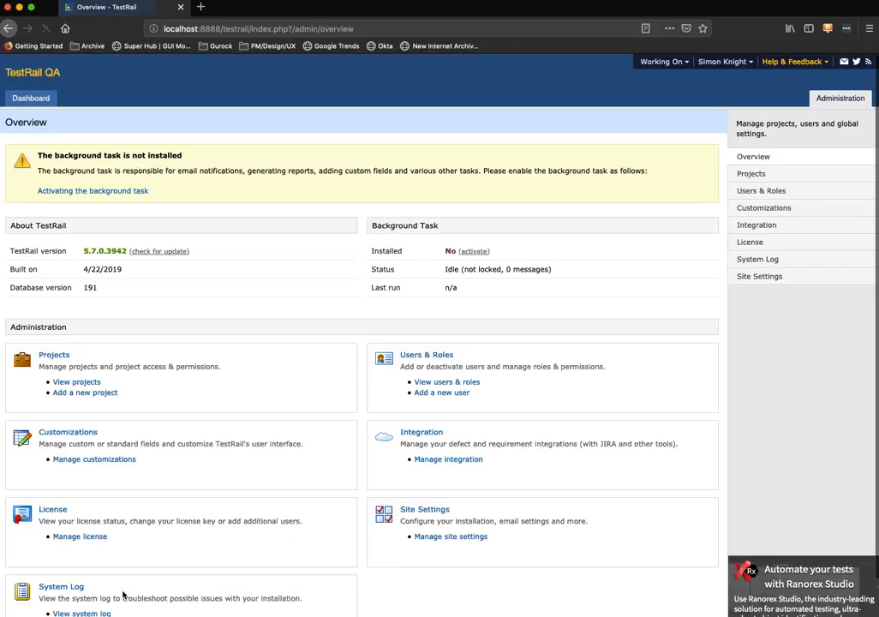
click(721, 62)
- Log out, sign in with the saved Jira test account, and dismiss What's New
click(708, 92)
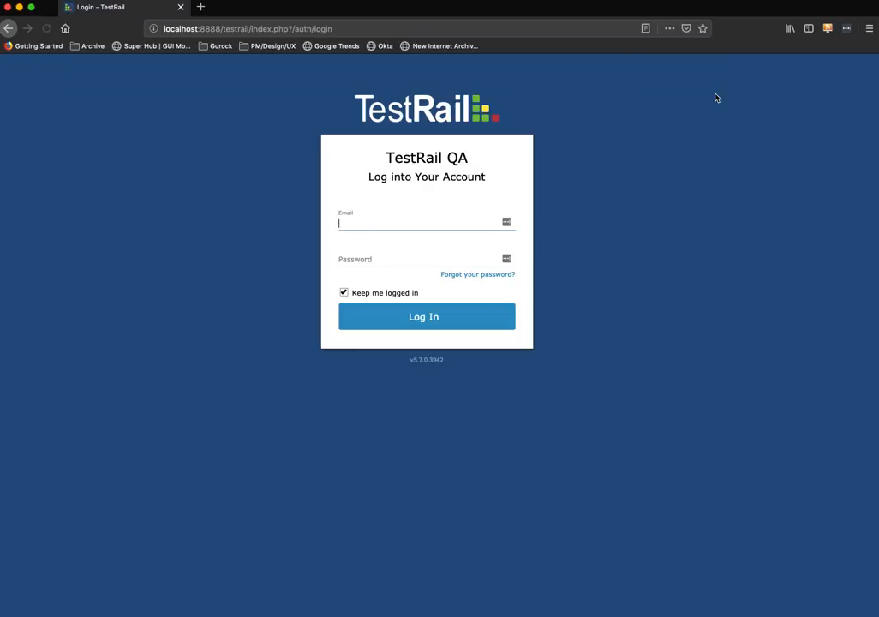
click(427, 211)
click(422, 222)
text(real)
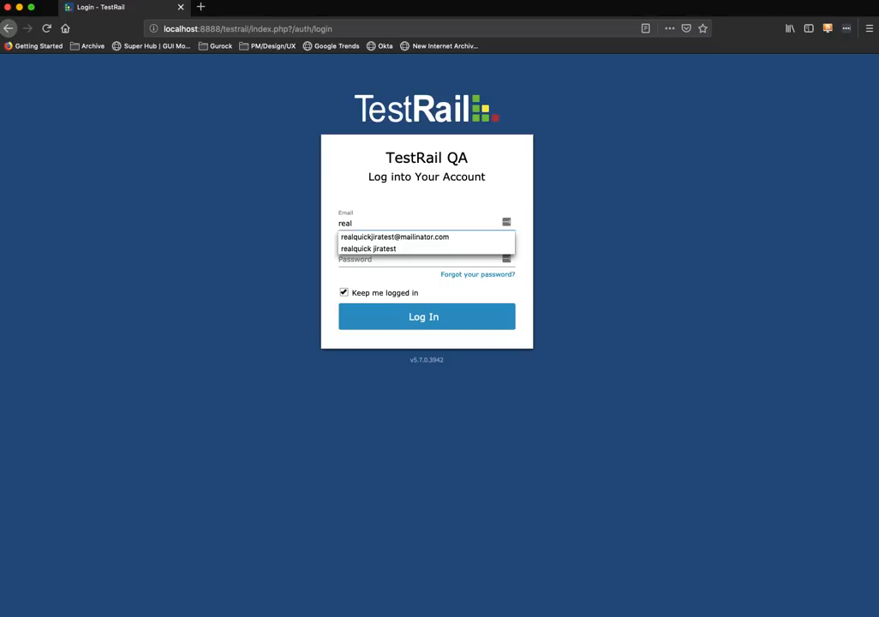
key(Down)
key(Return)
key(Tab)
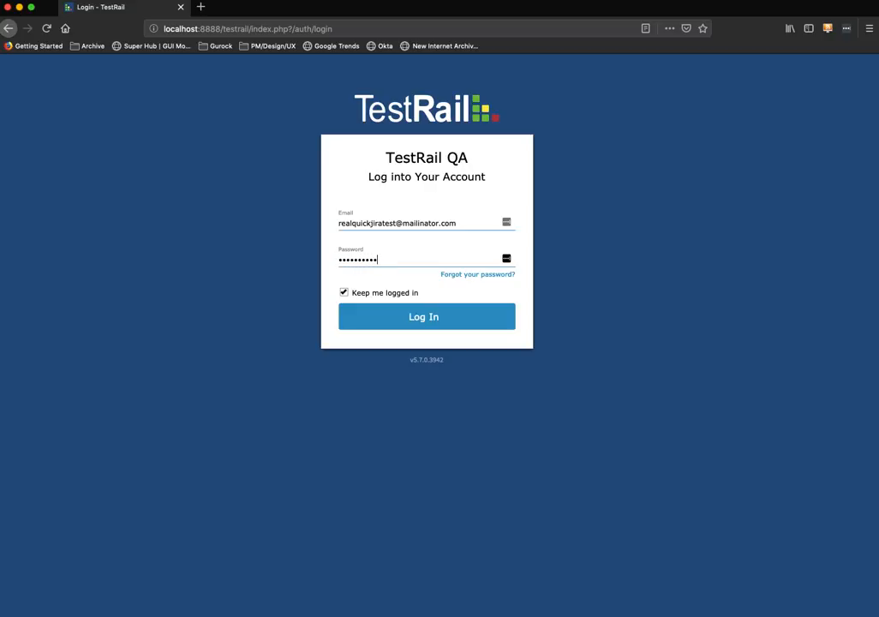
key(Return)
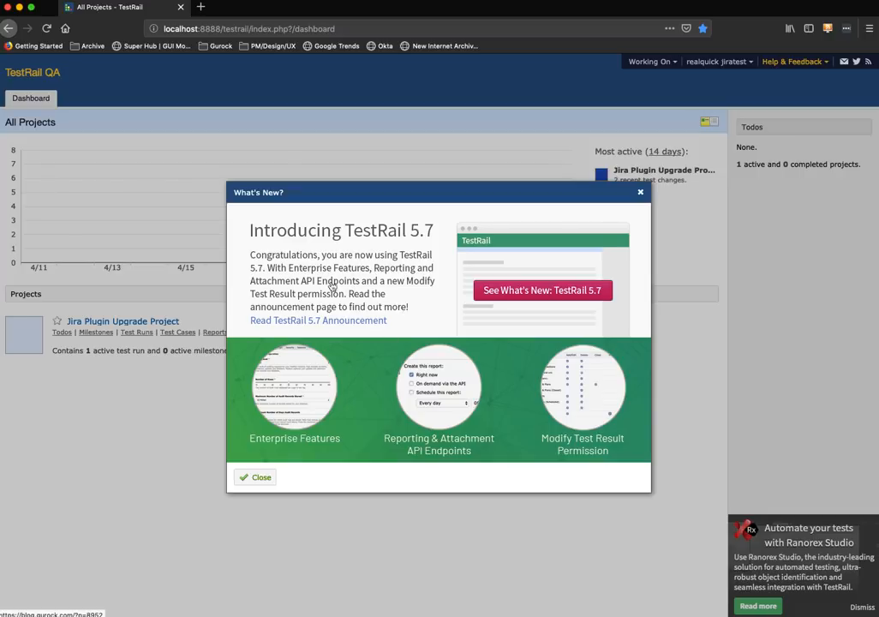
click(256, 477)
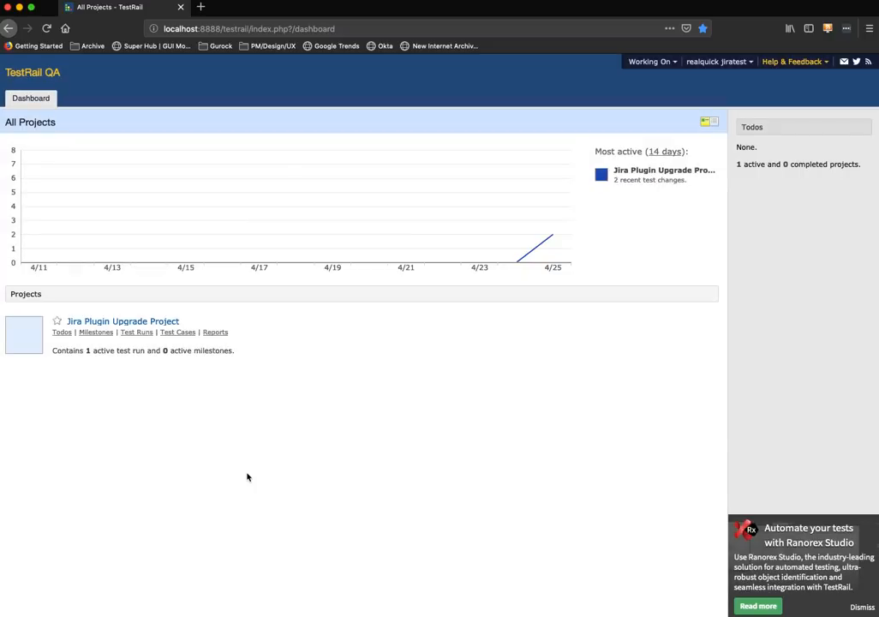
- Enter the Jira email and paste the API token in My Settings, save, then return to the dashboard
click(712, 62)
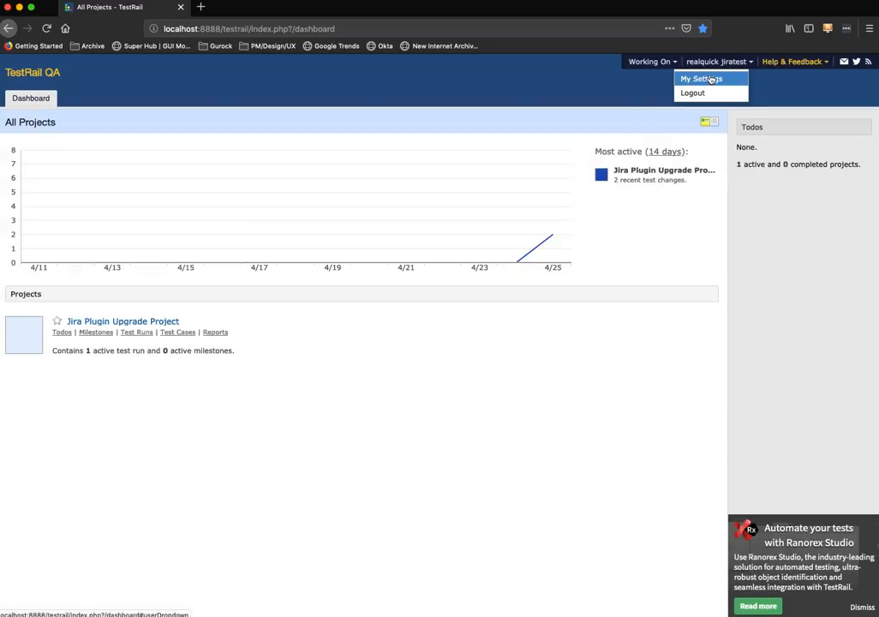
click(710, 80)
click(68, 152)
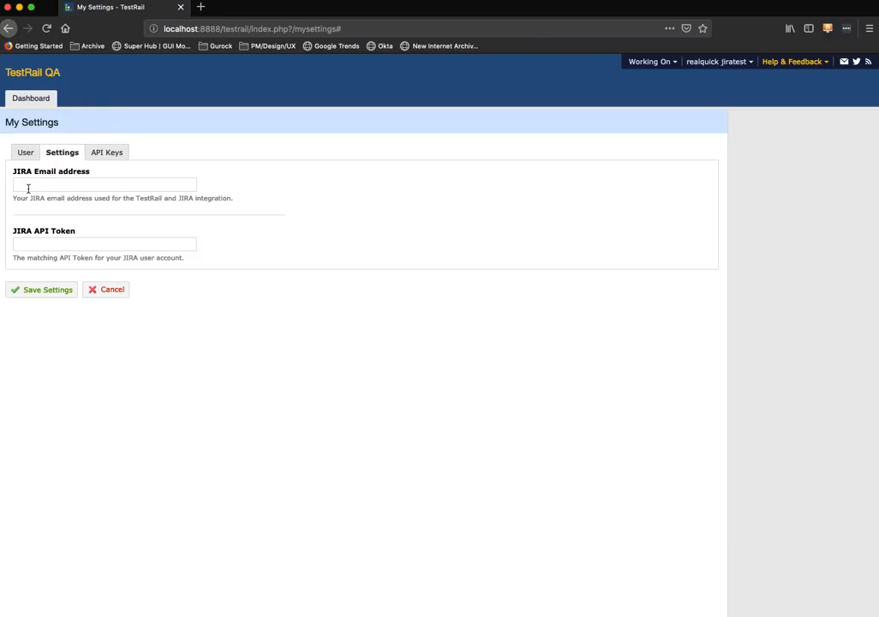
click(71, 185)
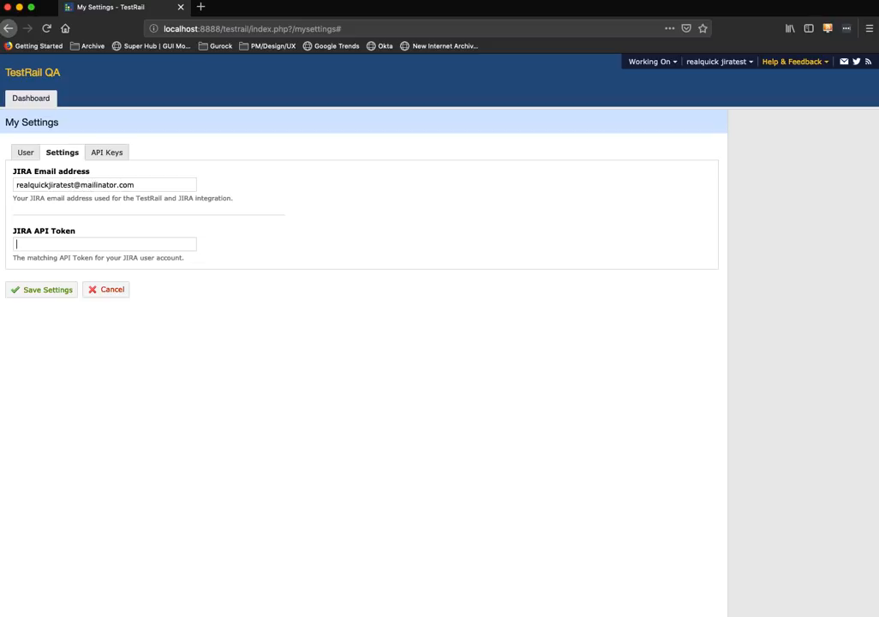
key(super+Tab)
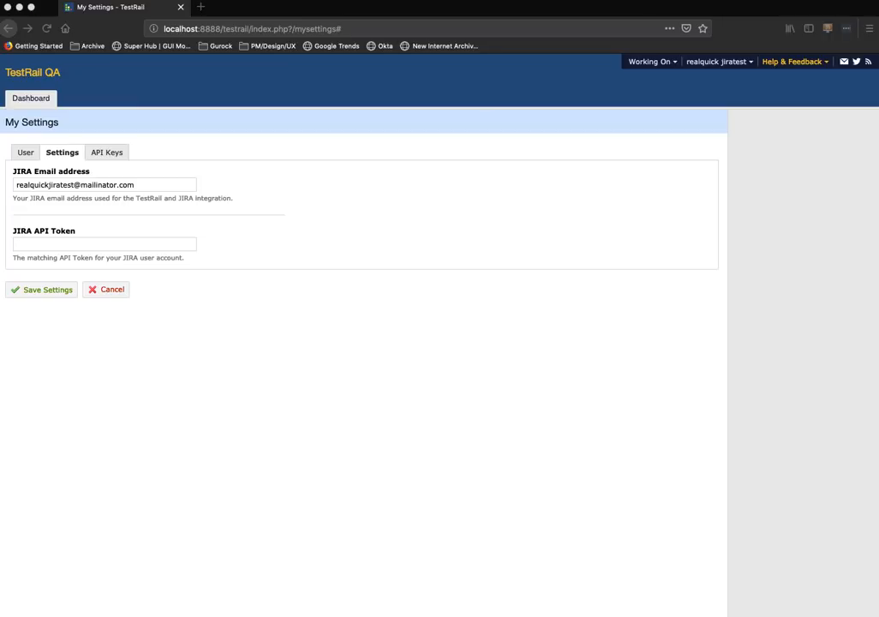
click(130, 246)
key(super+v)
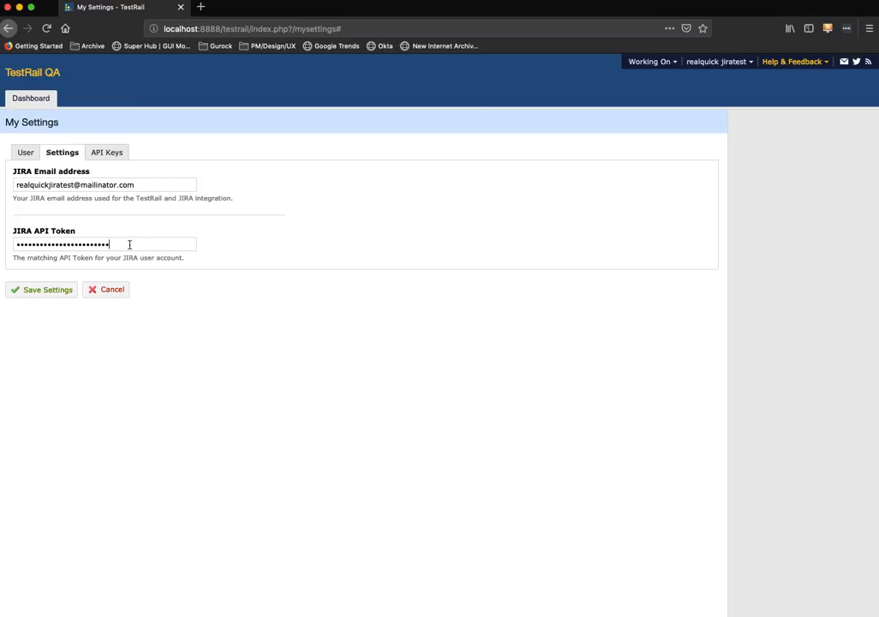
click(67, 290)
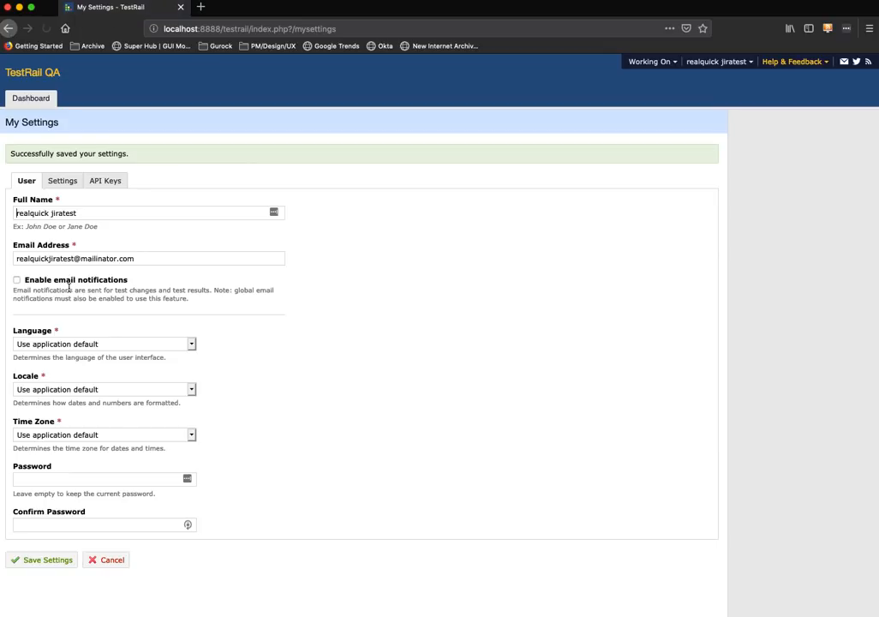
click(36, 103)
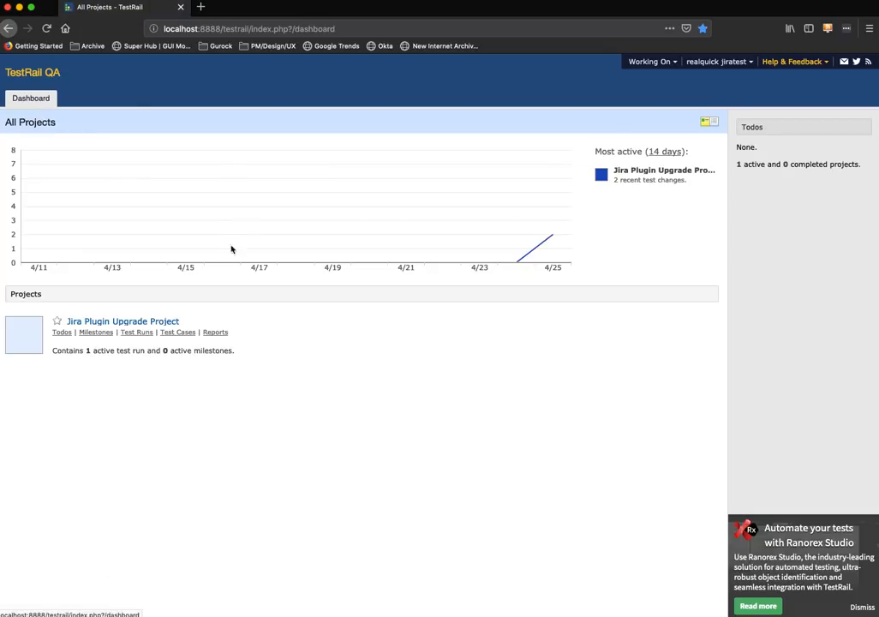
- Preview defects TEST-35 and TEST-37 on test case zero, then switch to the Jira board window
click(136, 332)
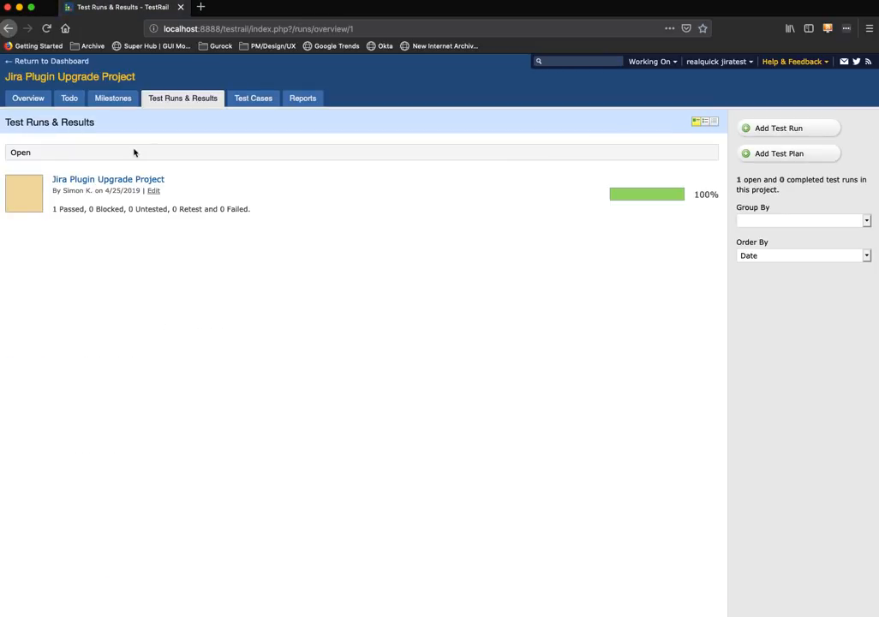
click(128, 181)
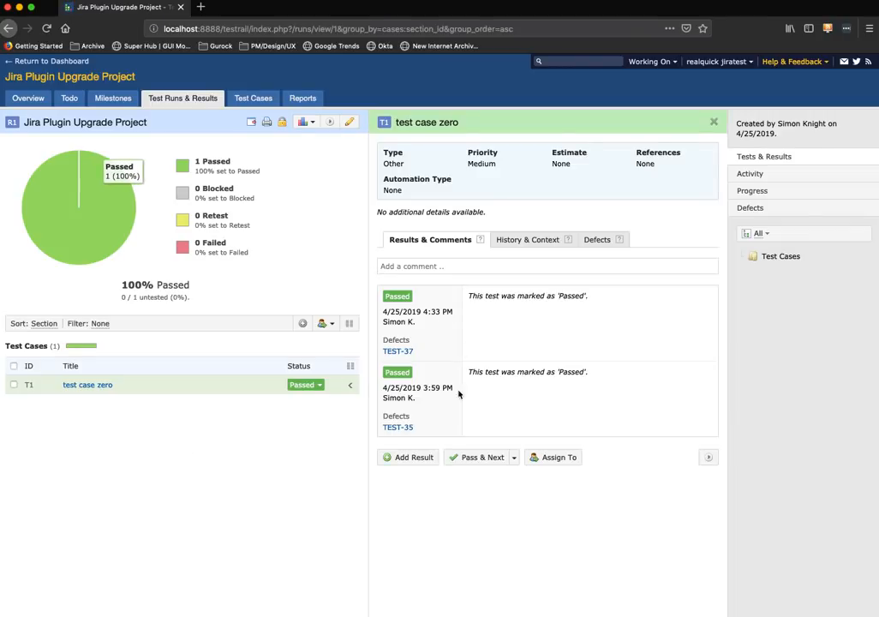
mouse_move(409, 428)
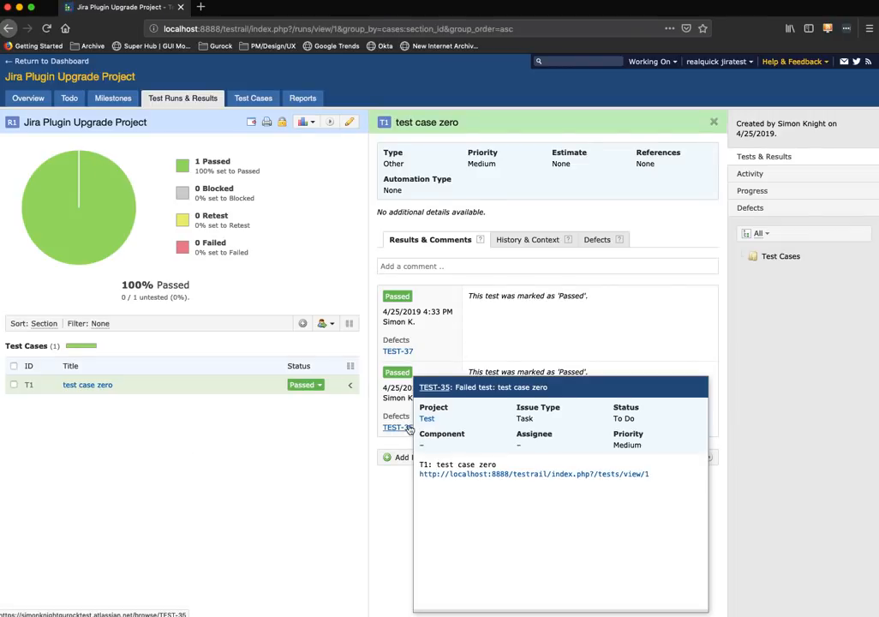
mouse_move(403, 353)
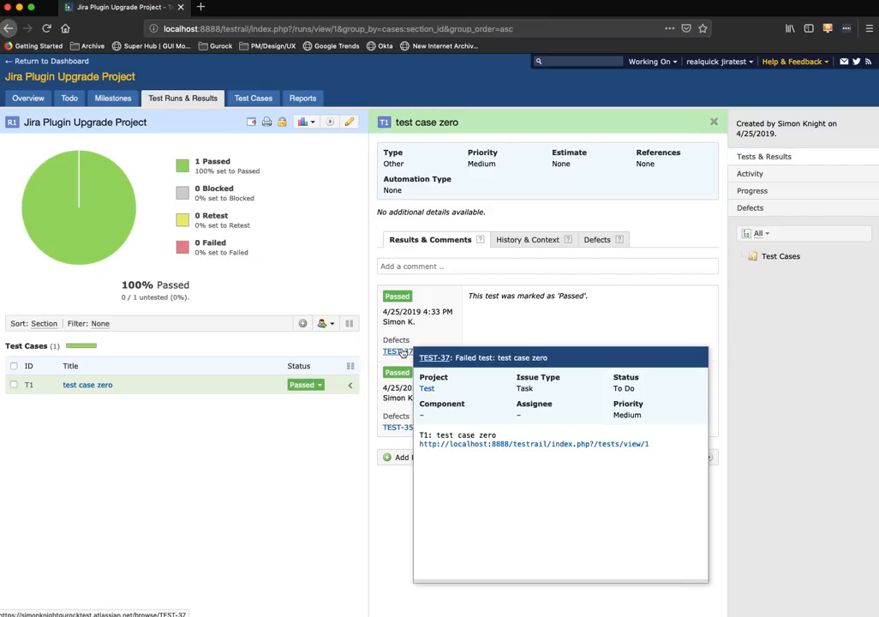
click(1, 188)
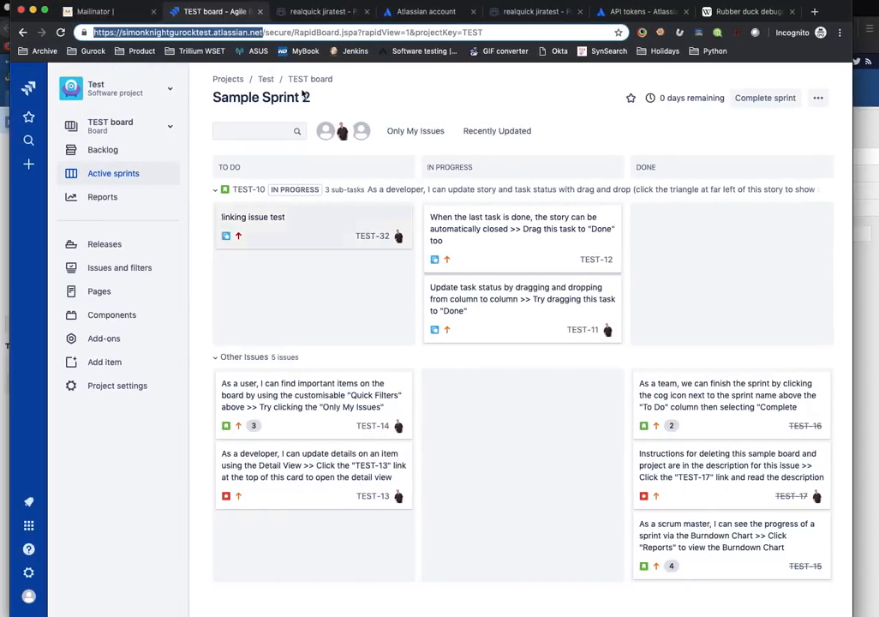
- Navigate from the Jira profile to the Atlassian account's API token management page
click(28, 597)
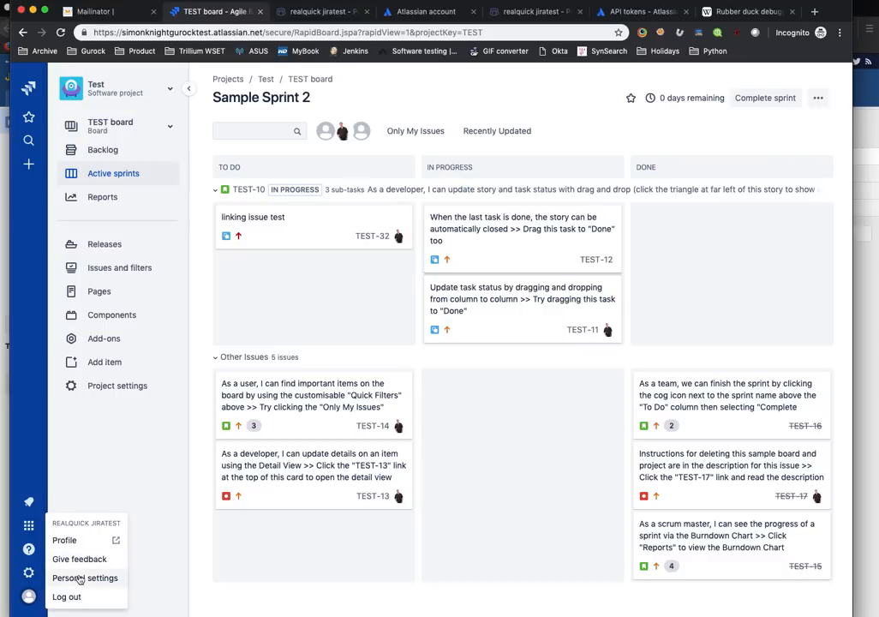
click(82, 579)
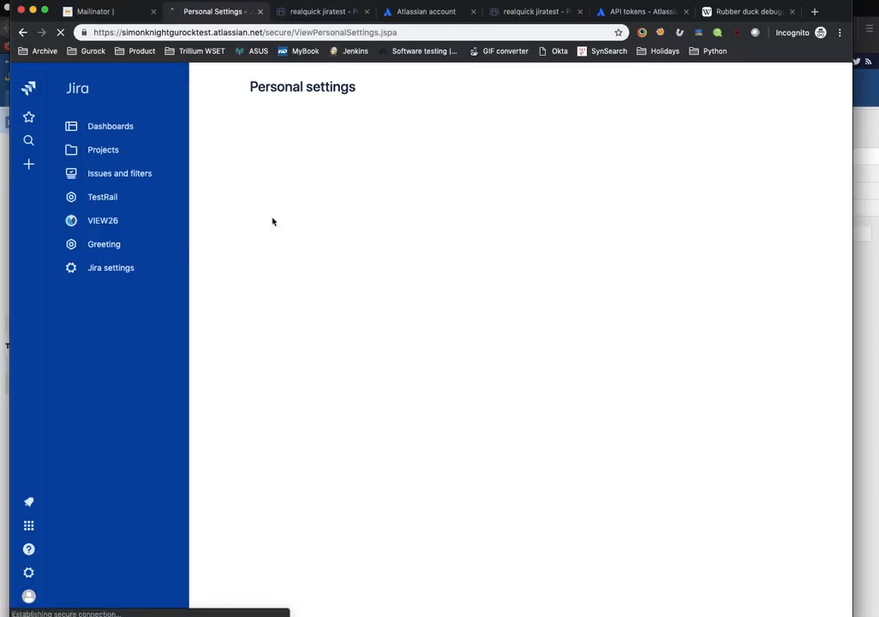
click(29, 597)
click(65, 538)
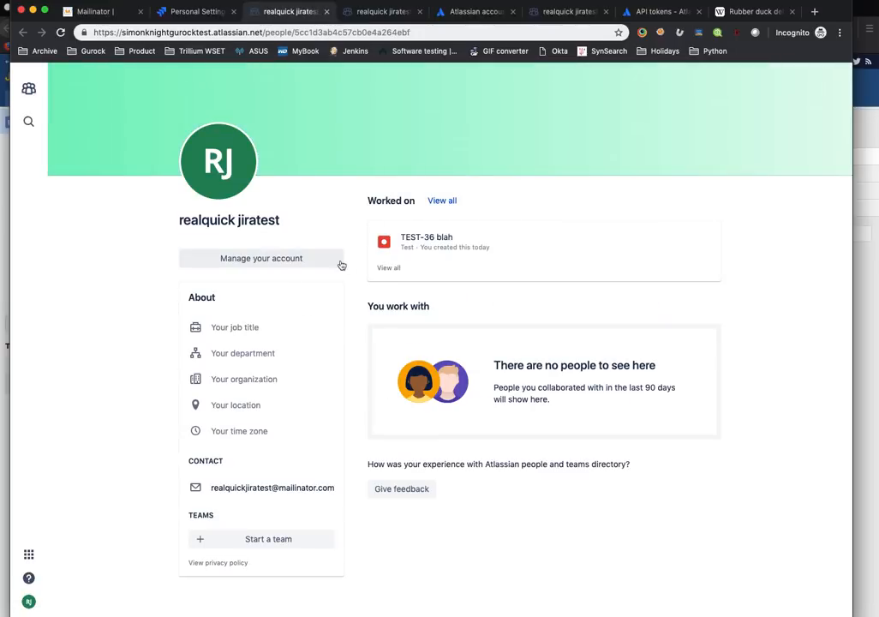
click(272, 263)
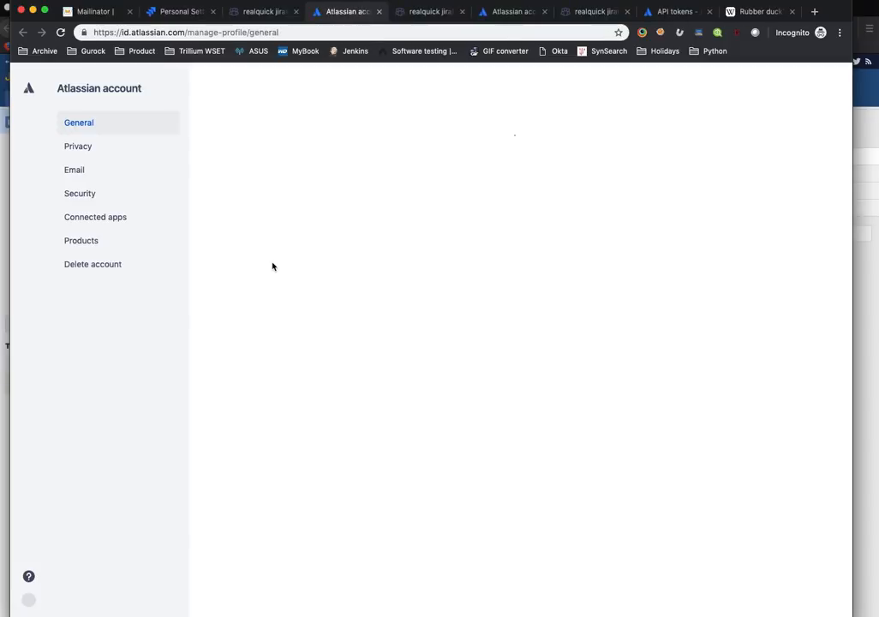
click(81, 200)
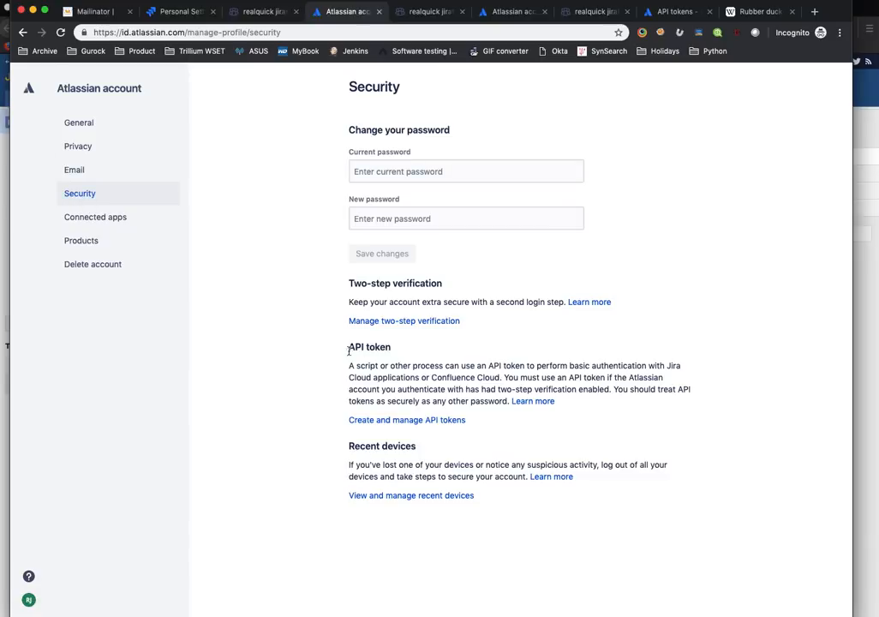
click(448, 421)
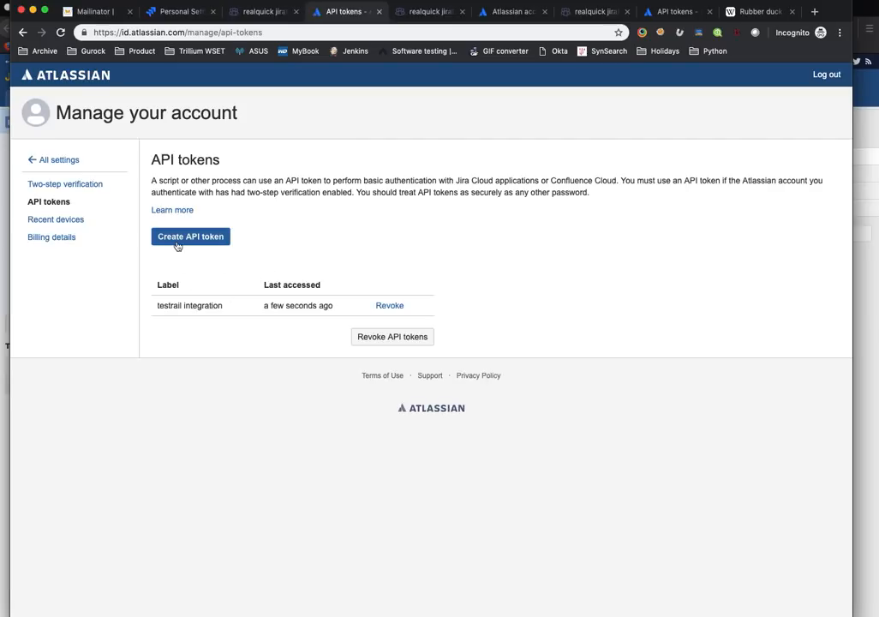
- Create an API token labelled 'testrail', copy it, and open TestRail's My Settings
click(178, 241)
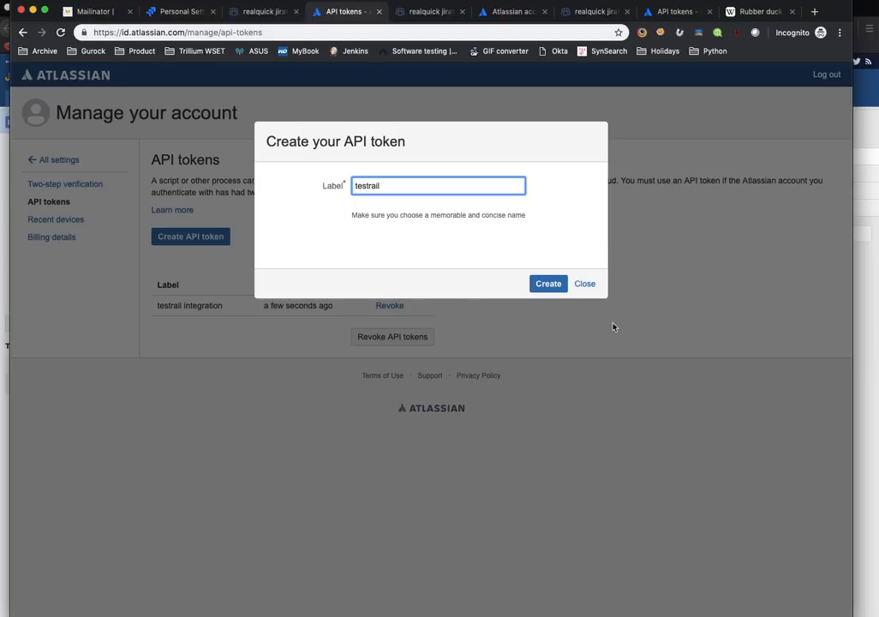
click(548, 283)
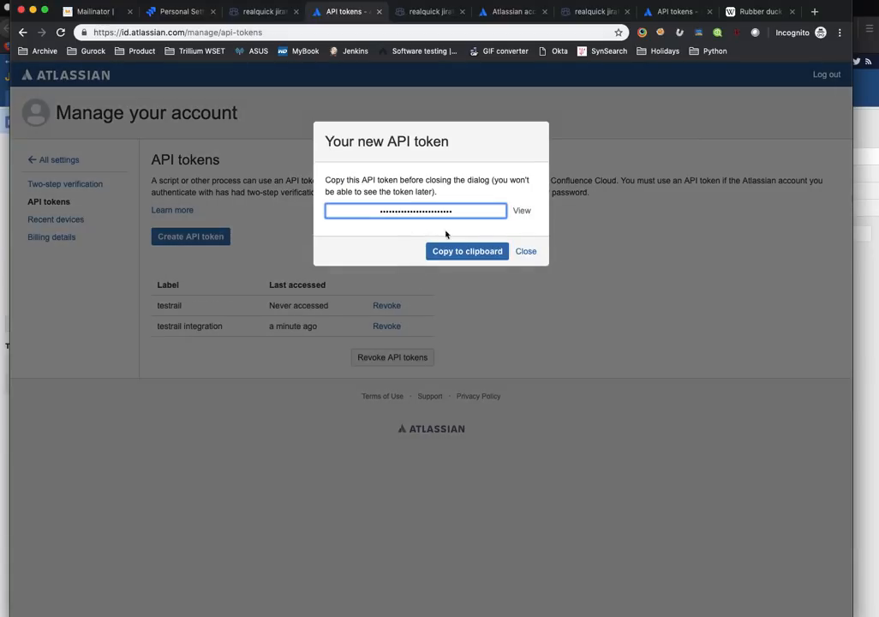
click(466, 251)
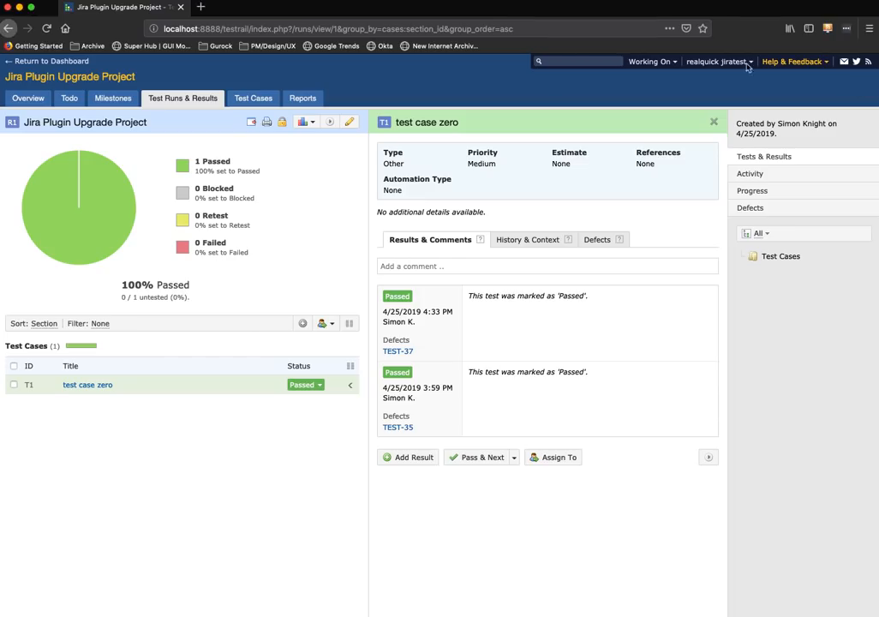
click(715, 62)
click(718, 78)
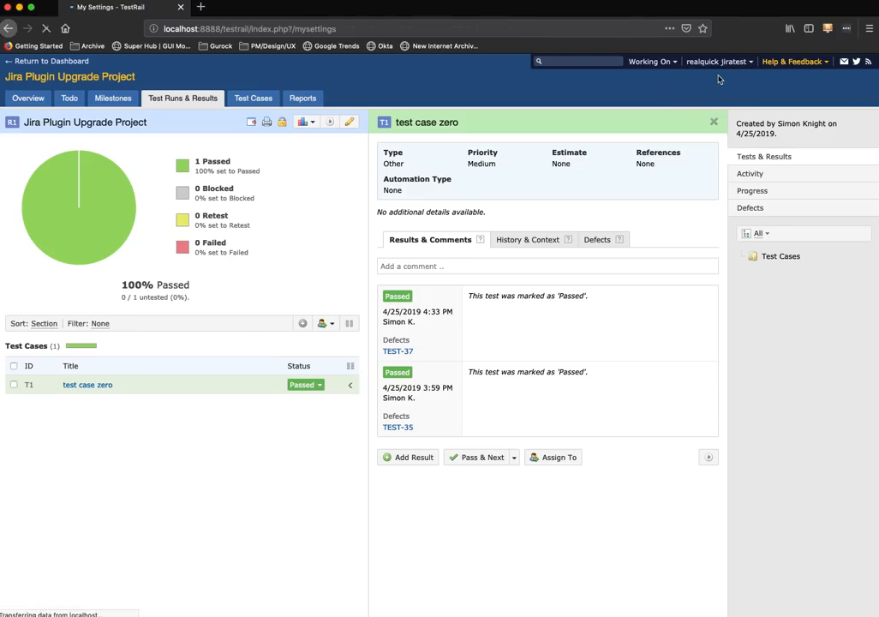
- Show the Jira email and API token fields in My Settings, then open a new browser tab
click(72, 159)
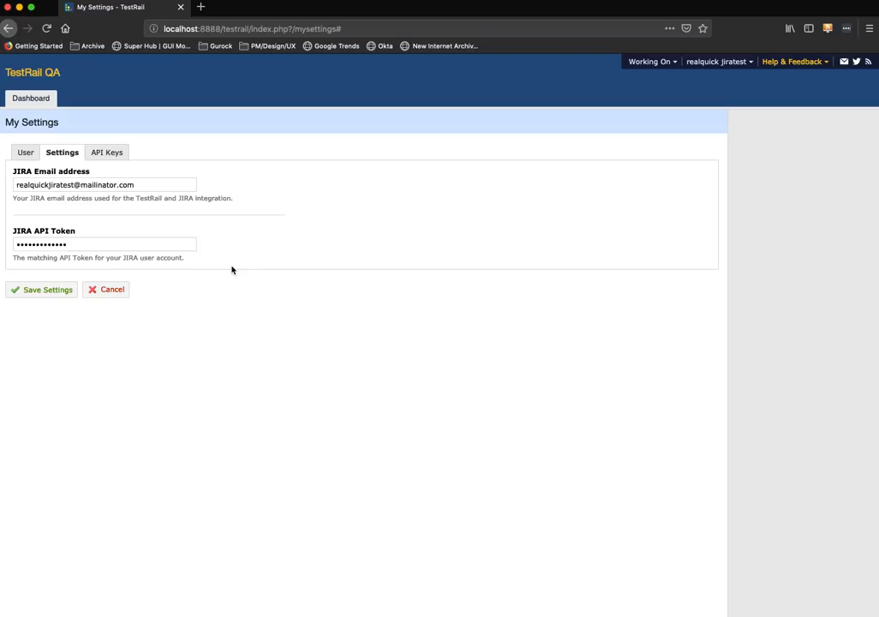
click(199, 8)
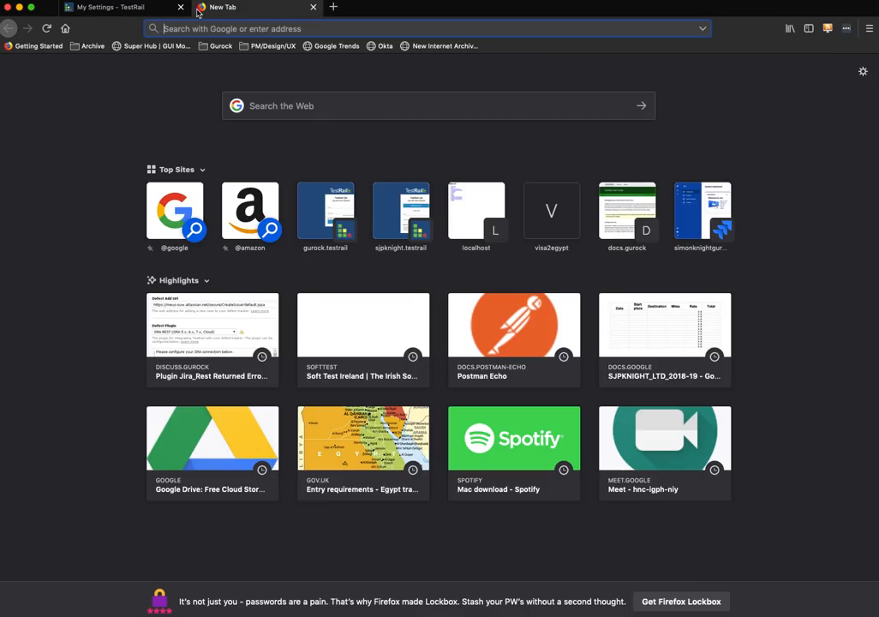
- Search Google for 'testrail docs' and open the TestRail User Guide result
text(testrai)
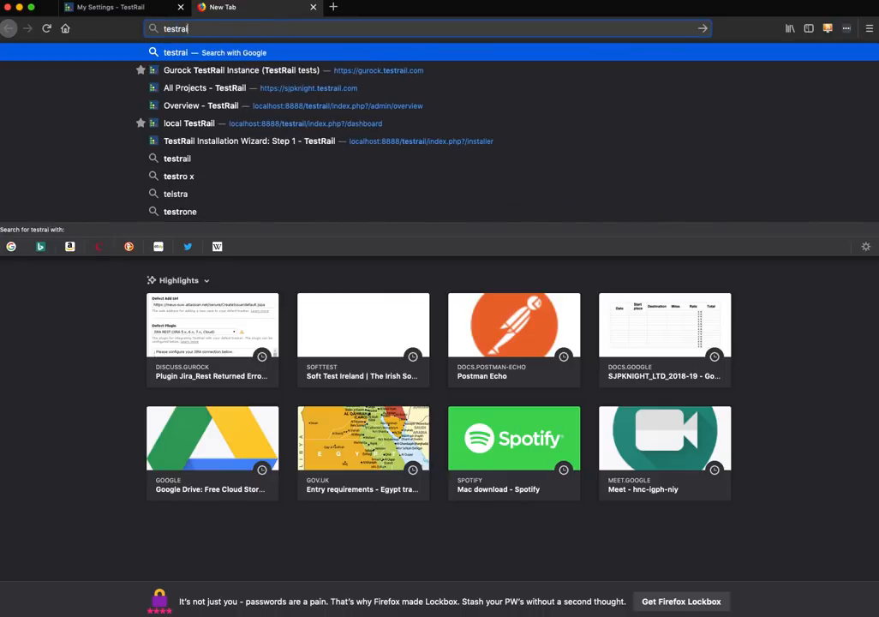
text(l docs)
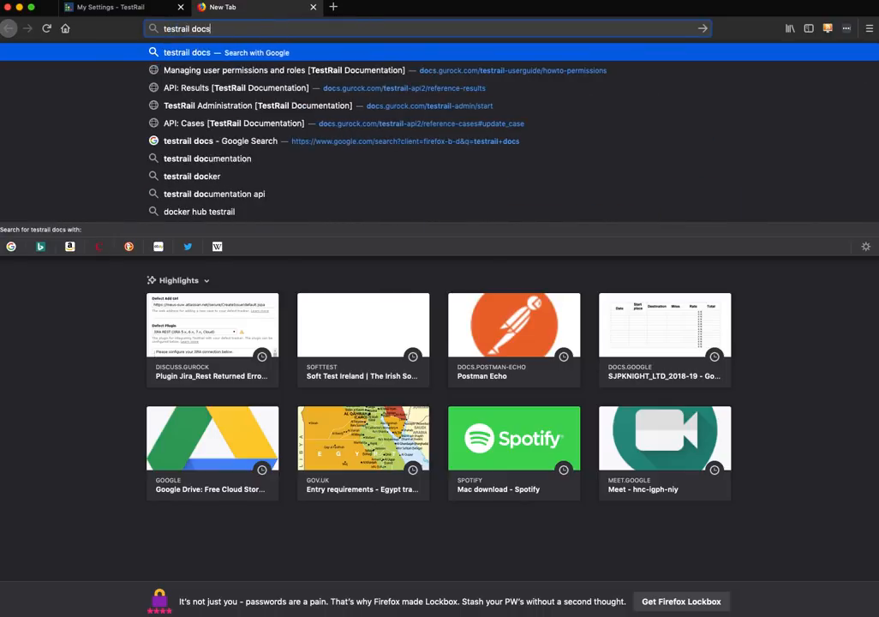
key(Return)
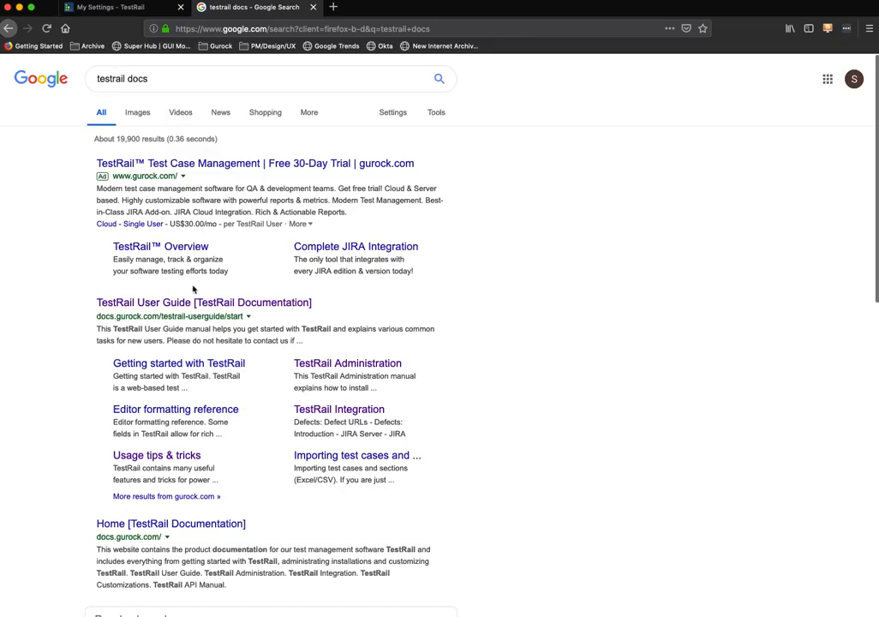
click(204, 305)
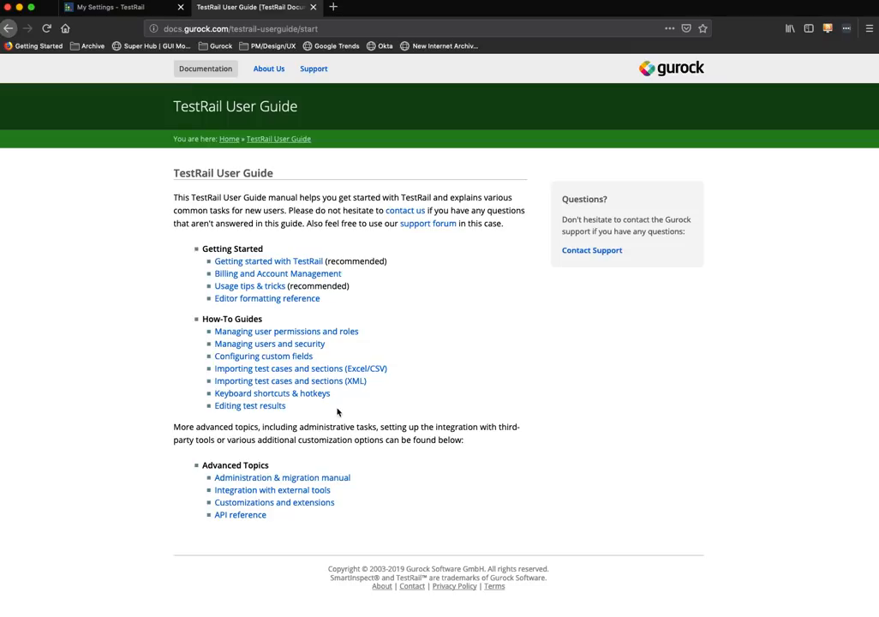
- Open the JIRA Cloud and Server plugins article under Integration with external tools
click(317, 490)
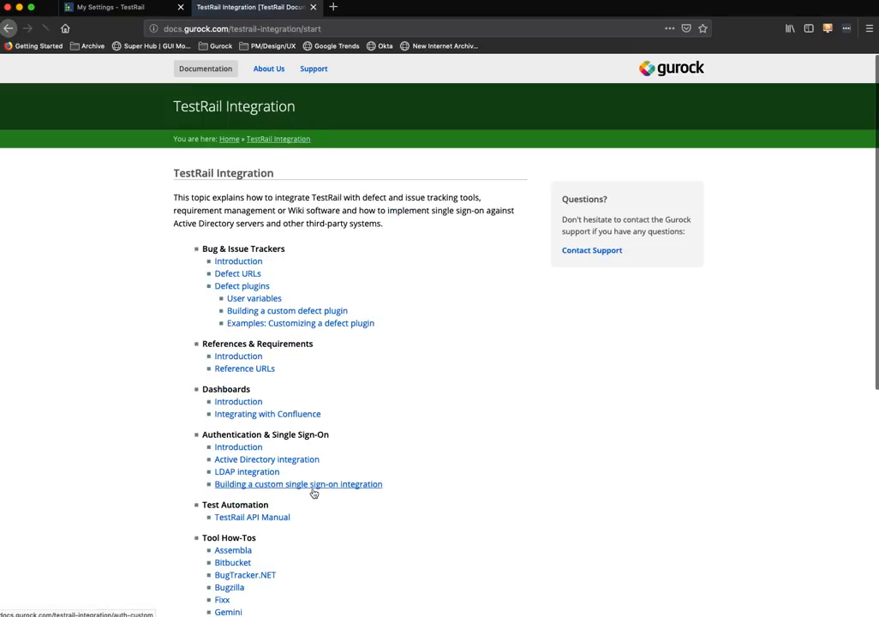
scroll(313, 493, down, 5)
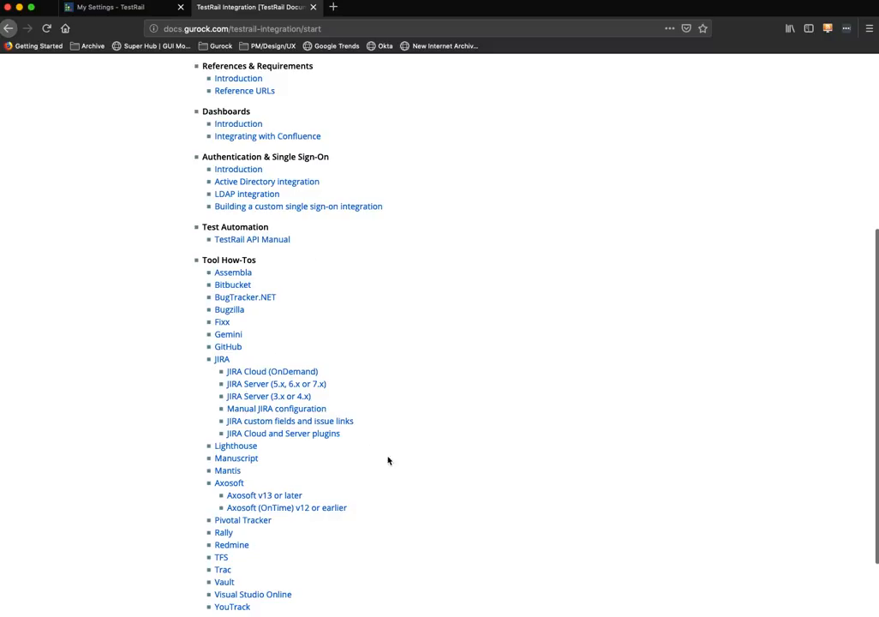
click(313, 434)
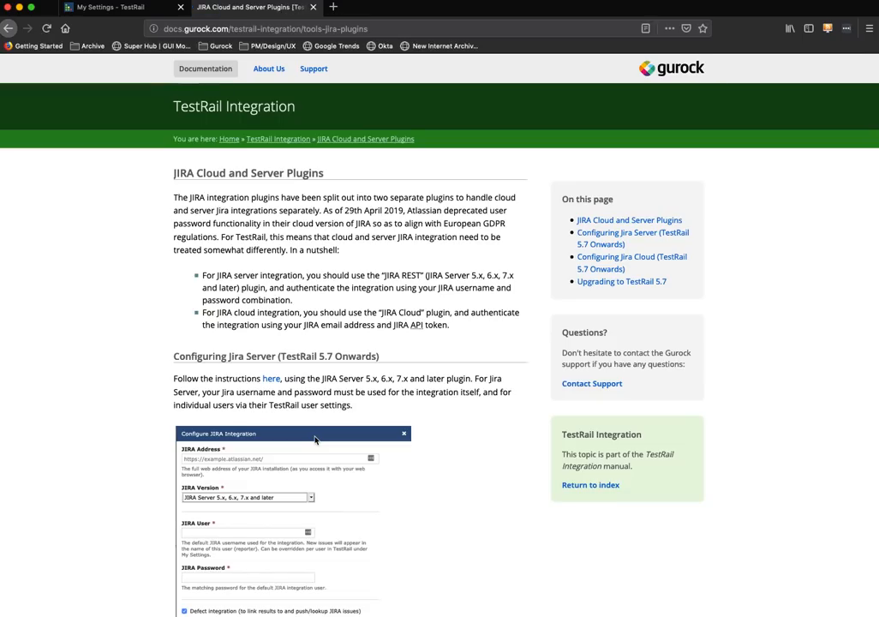
- Read through the JIRA plugins article, then go to Gurock's Contact Support request form
scroll(315, 440, down, 5)
scroll(315, 440, down, 1)
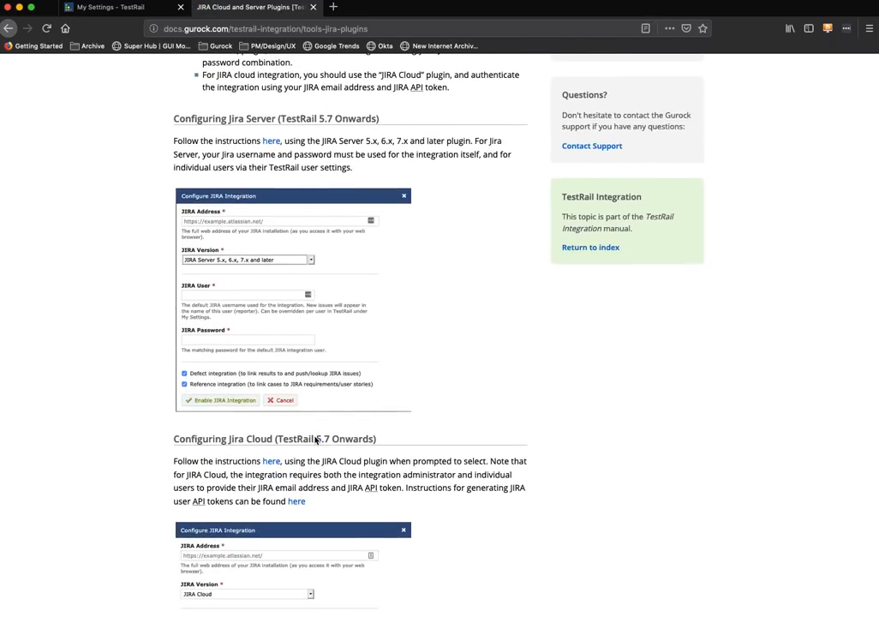
scroll(315, 440, down, 3)
scroll(314, 439, down, 3)
scroll(314, 439, up, 15)
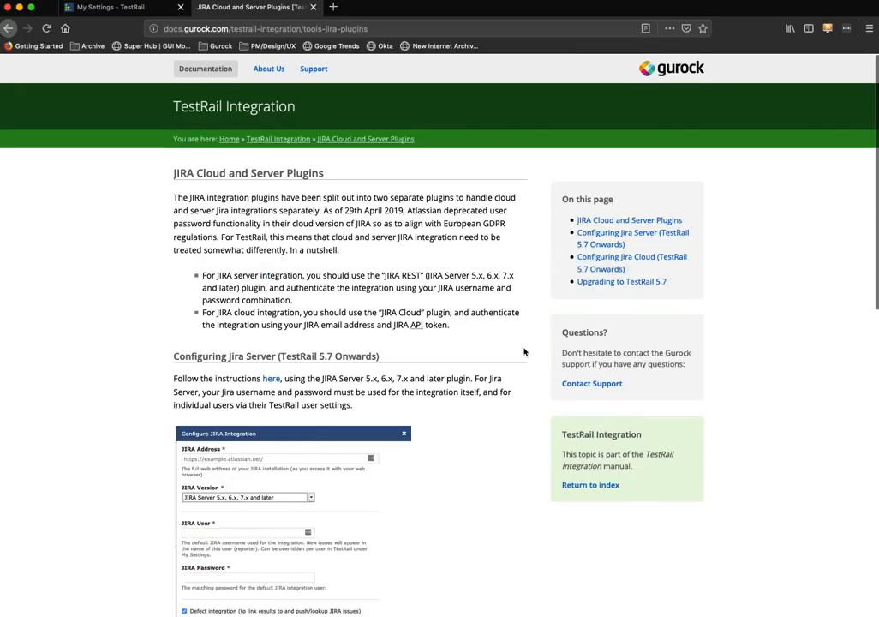
scroll(524, 351, down, 3)
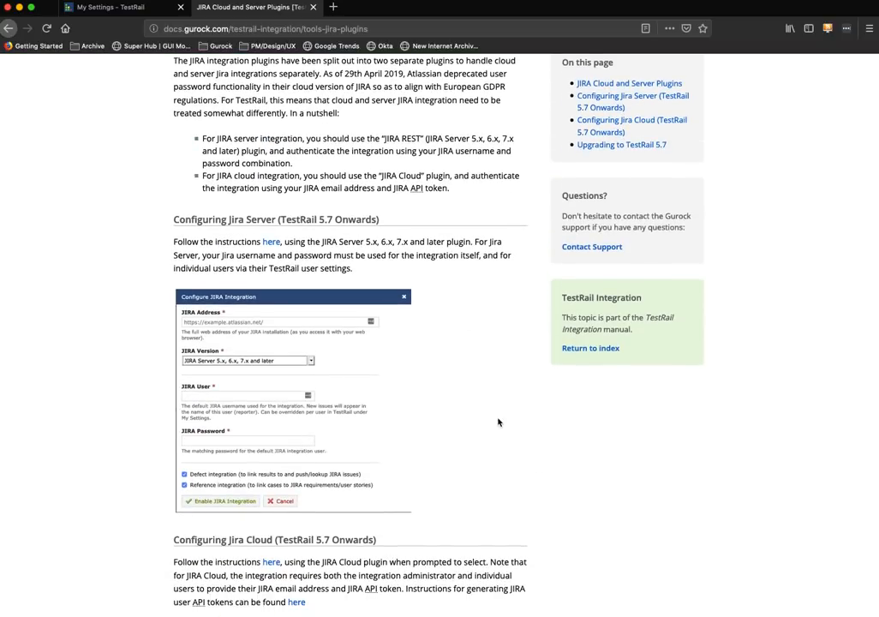
click(576, 248)
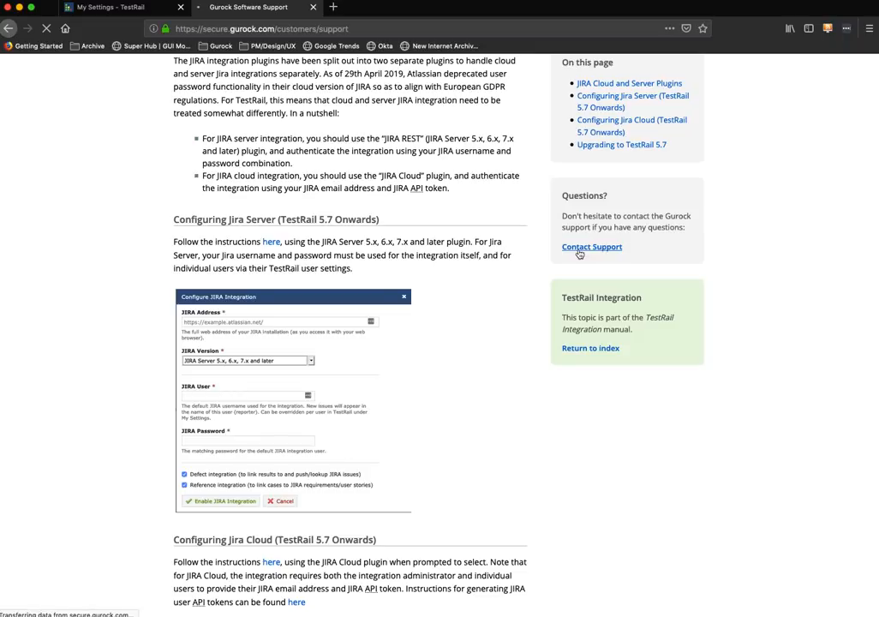